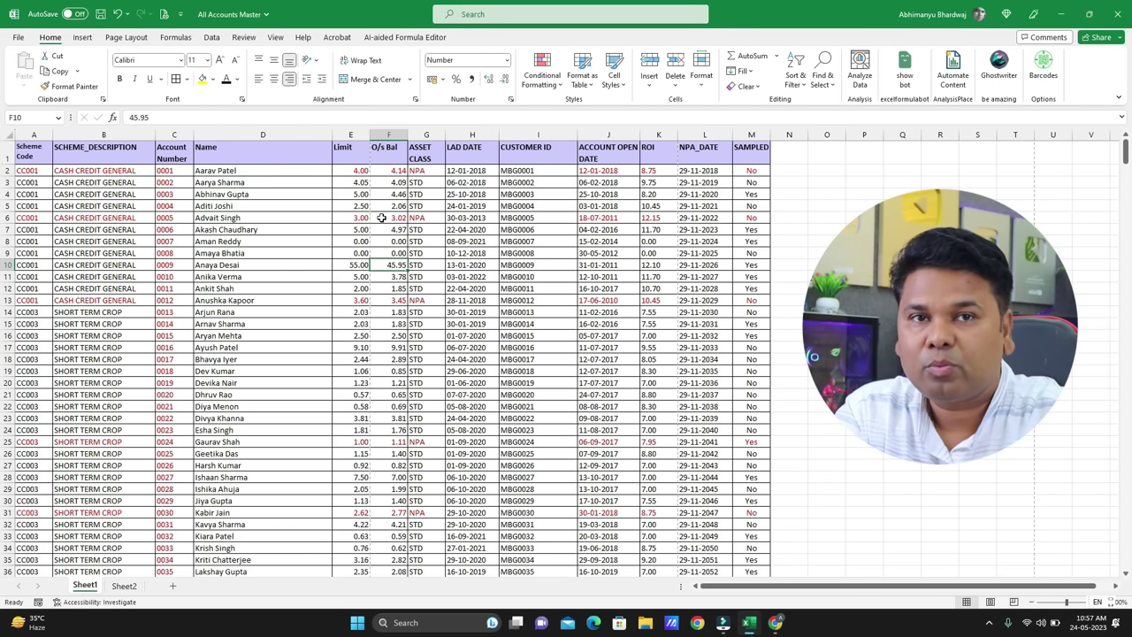
- Page through the All Accounts Master print preview to later pages, then close it
{"action": "key", "text": "ctrl+p"}
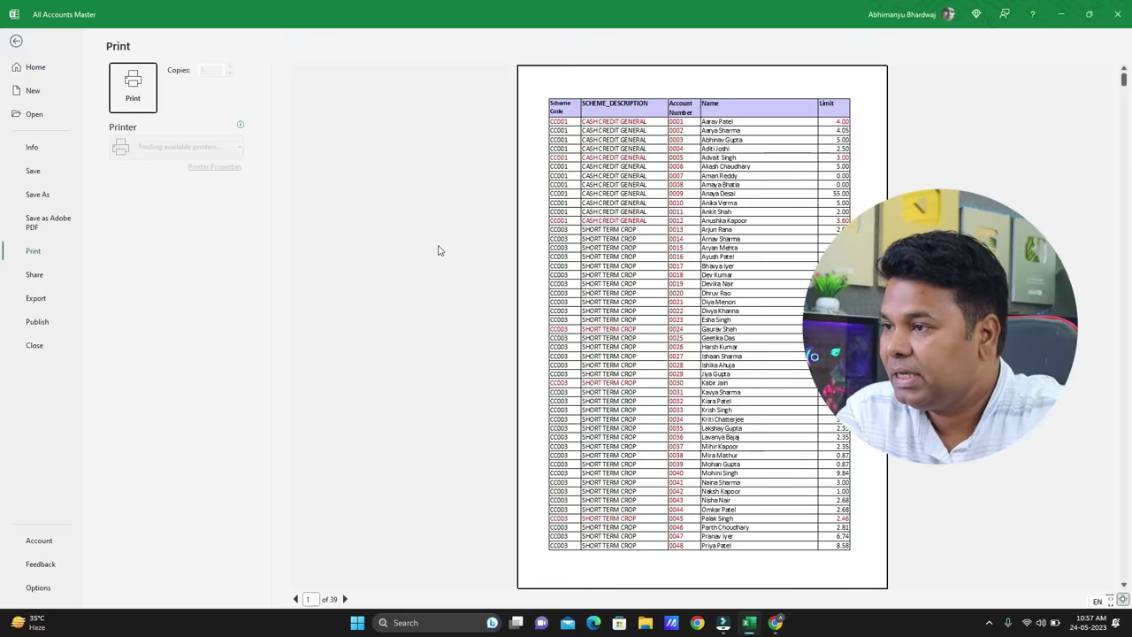
{"action": "scroll", "coordinate": [519, 292], "scroll_direction": "down", "scroll_amount": 2}
{"action": "scroll", "coordinate": [519, 292], "scroll_direction": "down", "scroll_amount": 2}
{"action": "scroll", "coordinate": [519, 292], "scroll_direction": "down", "scroll_amount": 3}
{"action": "scroll", "coordinate": [519, 292], "scroll_direction": "down", "scroll_amount": 2}
{"action": "scroll", "coordinate": [520, 292], "scroll_direction": "down", "scroll_amount": 2}
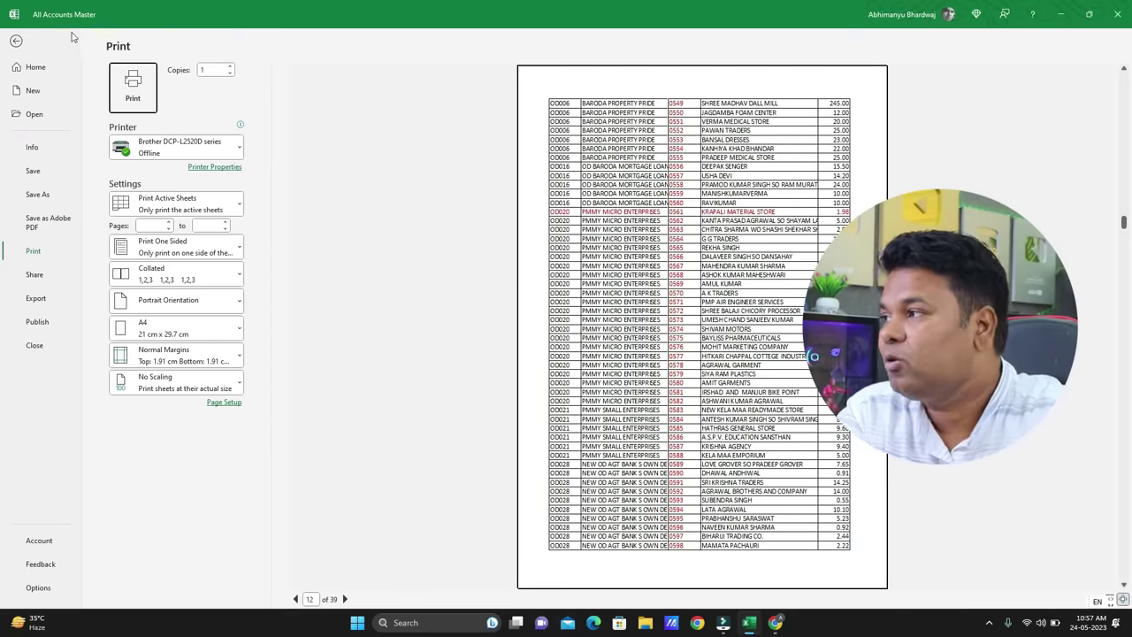
{"action": "key", "text": "Escape"}
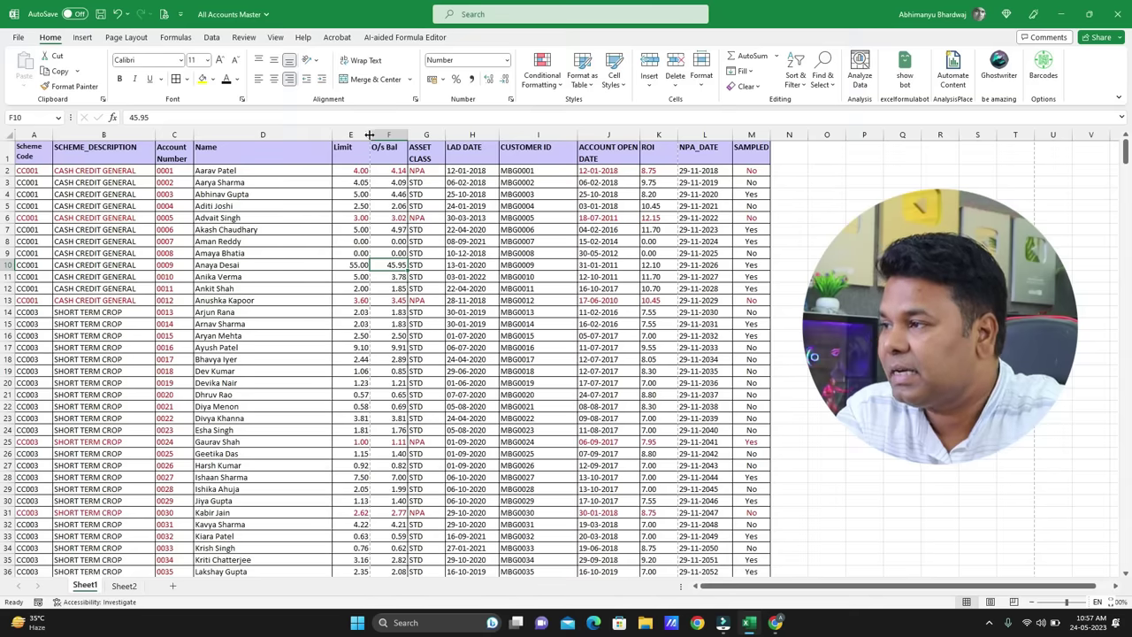
- Narrow column D to about 25.29 width
{"action": "left_click_drag", "start_coordinate": [333, 134], "coordinate": [324, 134]}
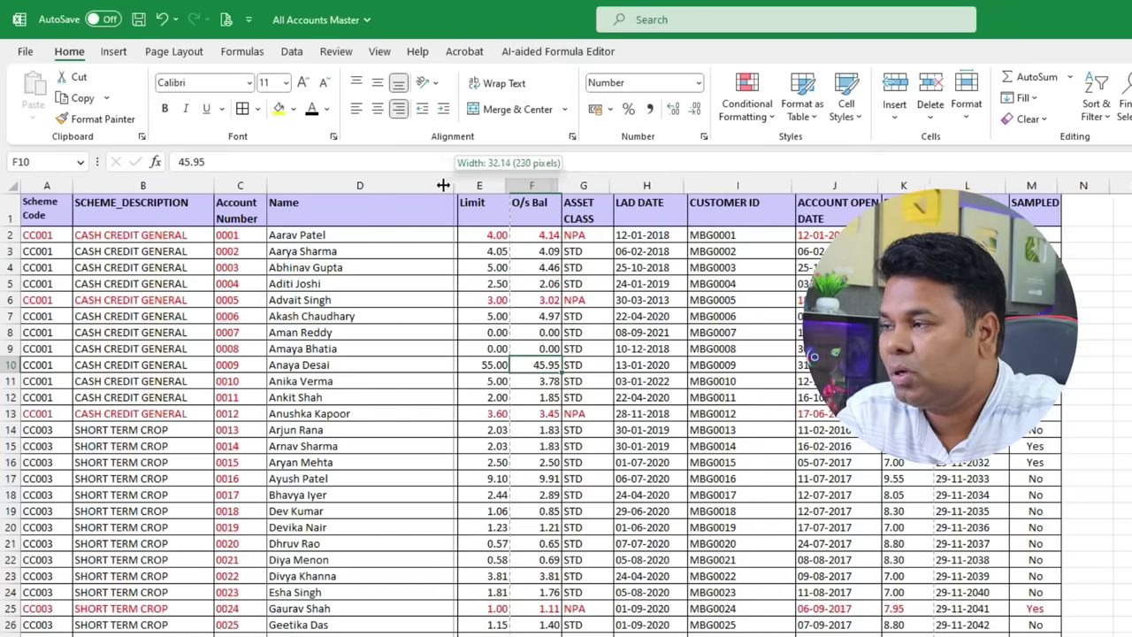
{"action": "mouse_move", "coordinate": [443, 185]}
{"action": "left_mouse_down"}
{"action": "mouse_move", "coordinate": [410, 185]}
{"action": "mouse_move", "coordinate": [425, 195]}
{"action": "left_mouse_up"}
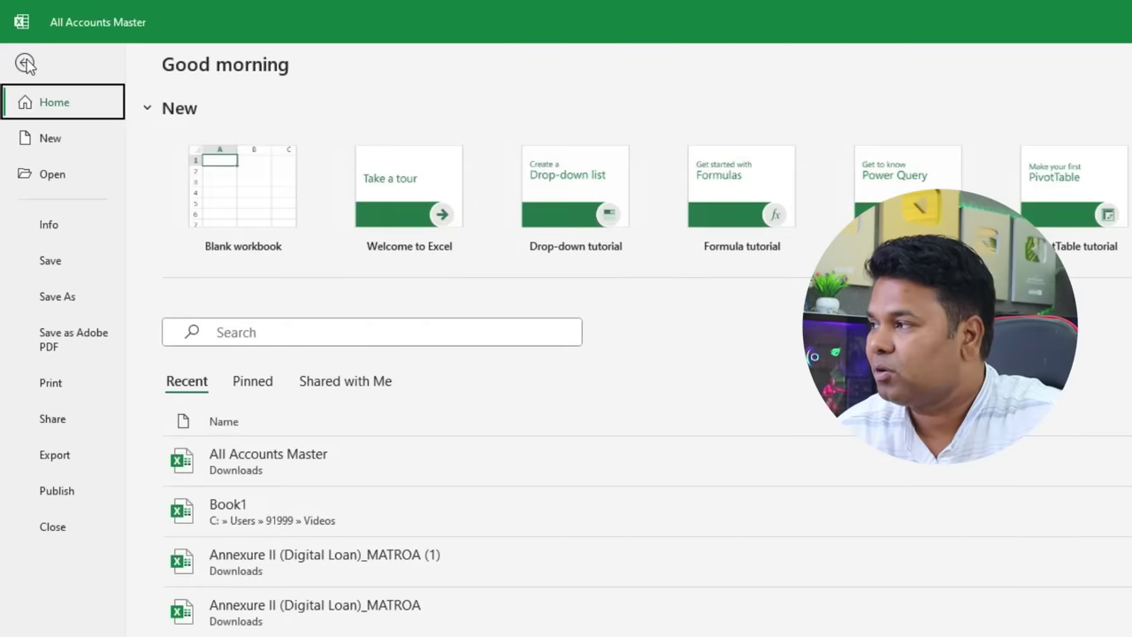
- Check the 39-page print preview ending at column Limit, then return to the sheet
{"action": "left_click", "coordinate": [68, 390]}
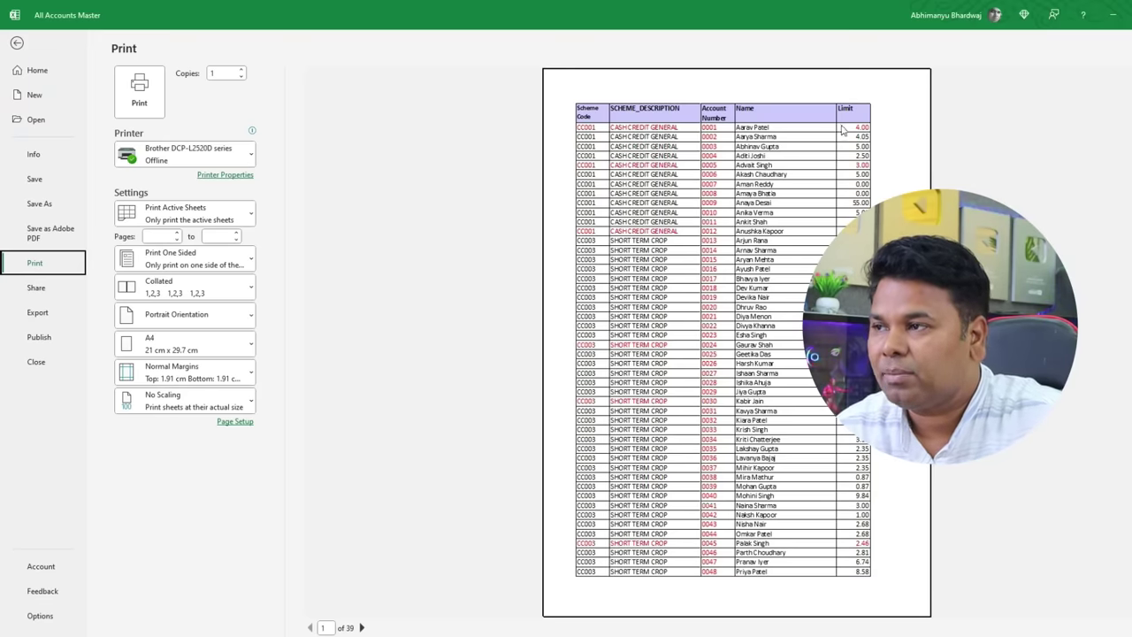
{"action": "key", "text": "Escape"}
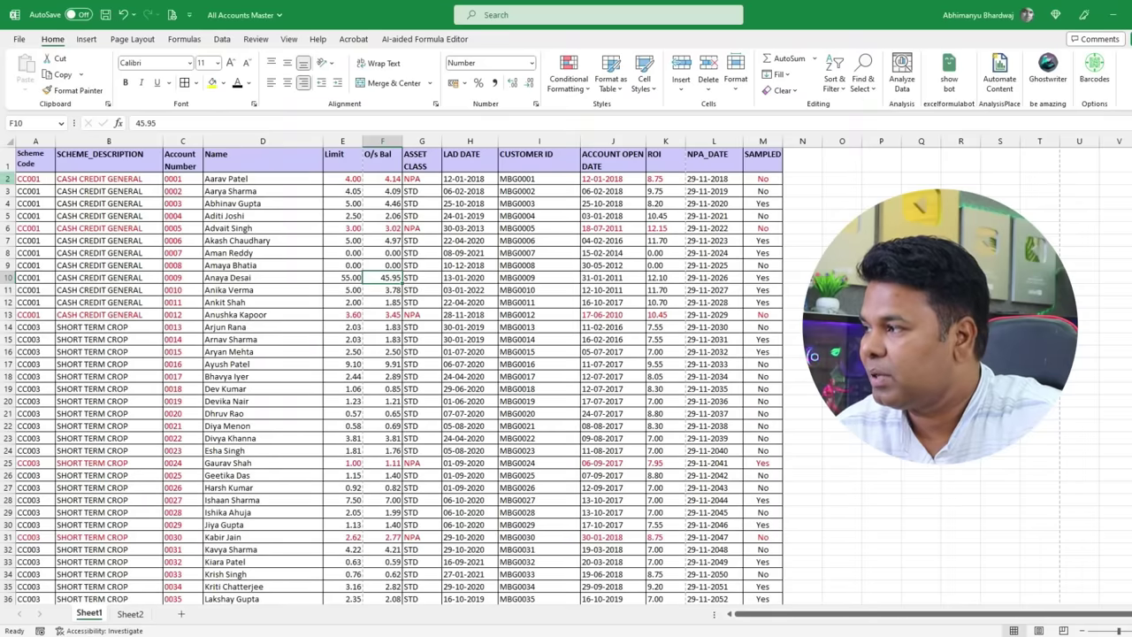
- Insert a blank row 2 directly beneath the header row
{"action": "left_click", "coordinate": [9, 178]}
{"action": "right_click", "coordinate": [9, 182]}
{"action": "left_click", "coordinate": [53, 303]}
- Number the columns 1 to 13 across A2:M2, AutoFilling from 1 and 2
{"action": "left_click", "coordinate": [53, 119]}
{"action": "type", "text": "1"}
{"action": "key", "text": "Tab"}
{"action": "type", "text": "2"}
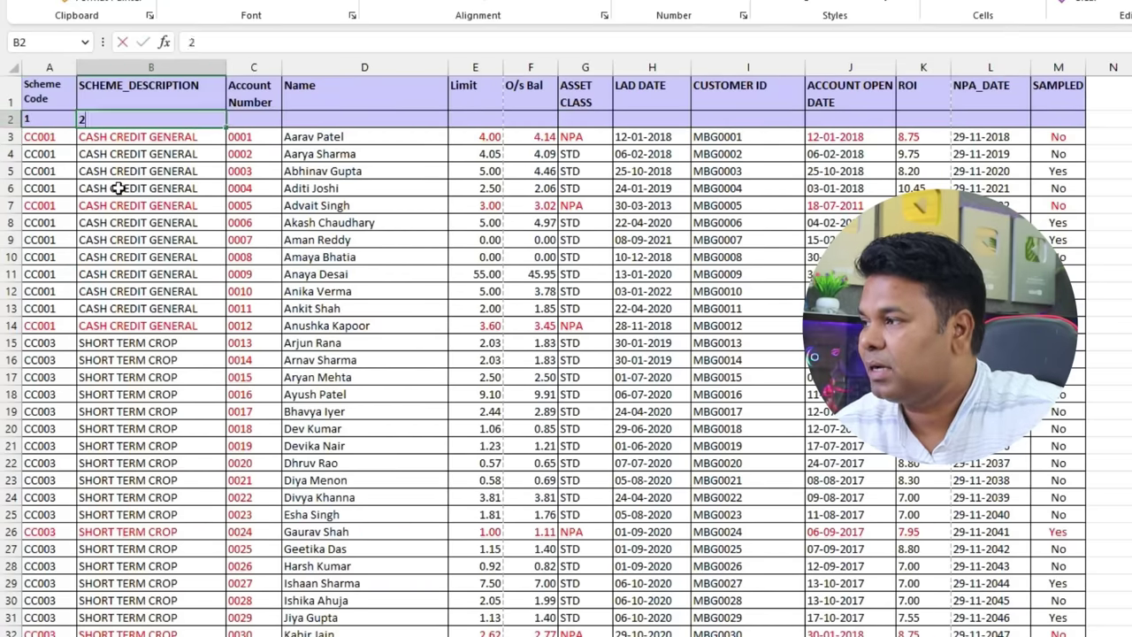
{"action": "left_click_drag", "start_coordinate": [27, 119], "coordinate": [1081, 123]}
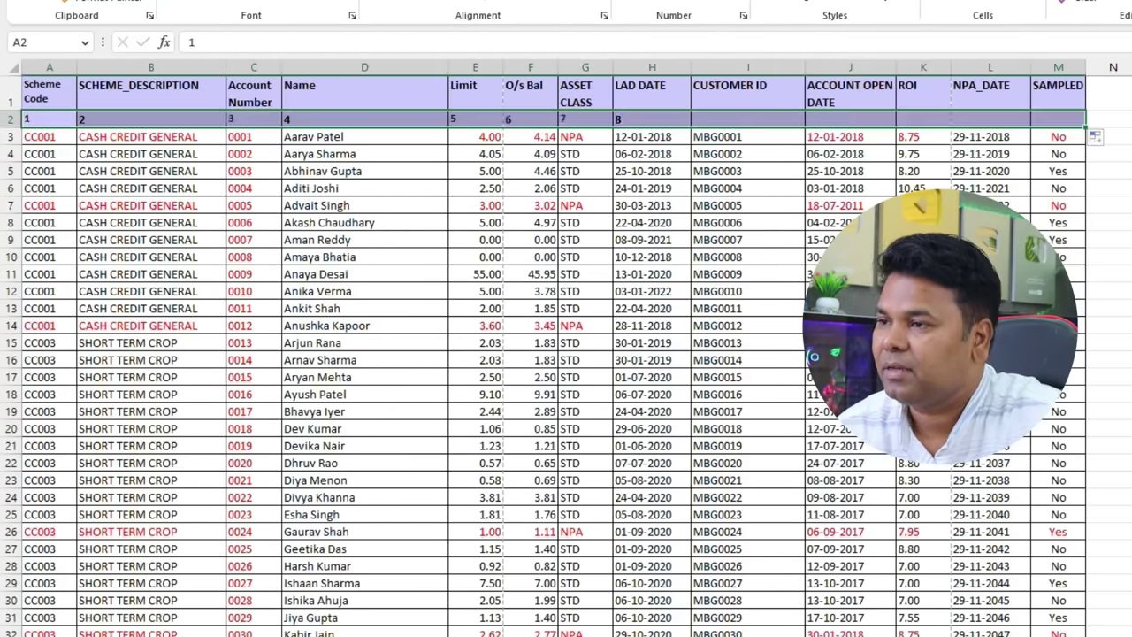
{"action": "left_click", "coordinate": [1130, 170]}
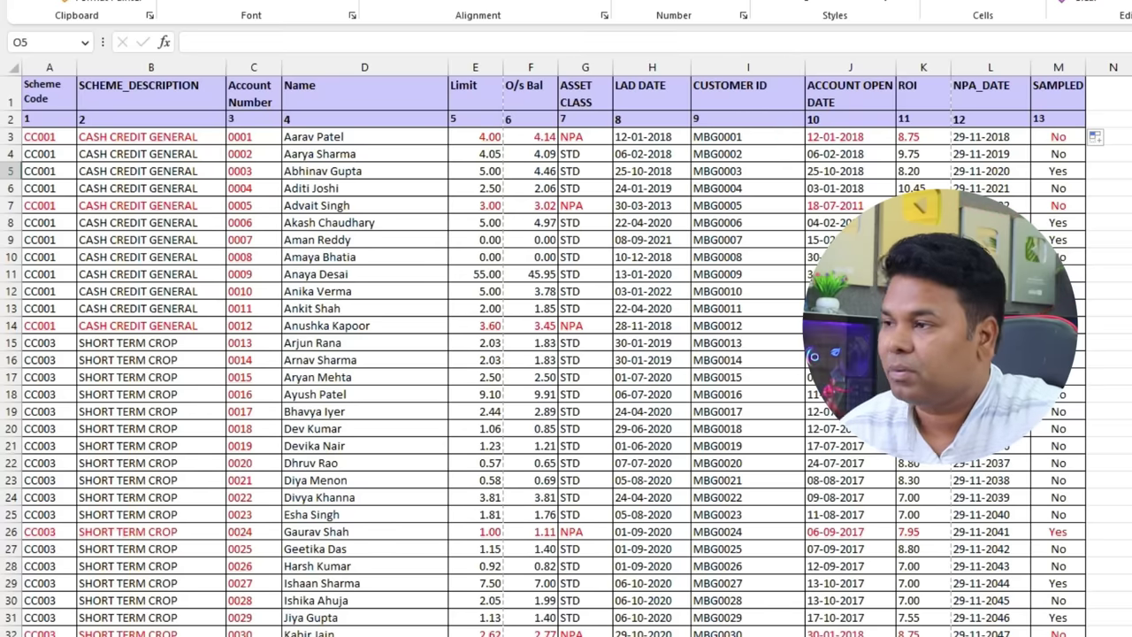
- Review the 39-page print preview with the numbered row, where NPA_DATE and SAMPLED still print separately
{"action": "left_click", "coordinate": [33, 65]}
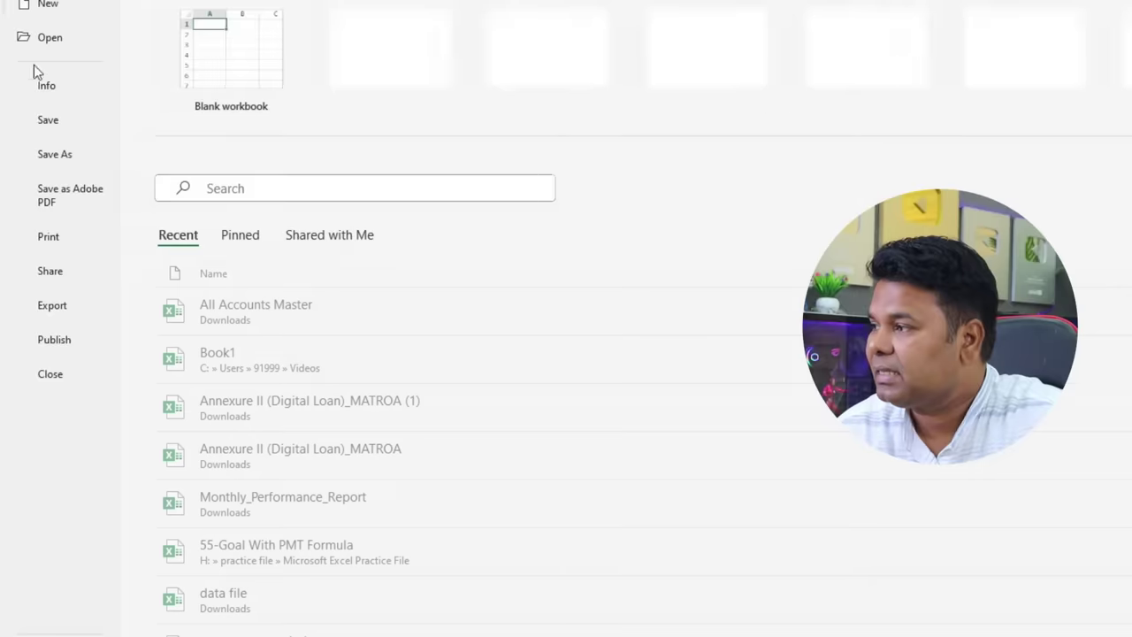
{"action": "left_click", "coordinate": [73, 240]}
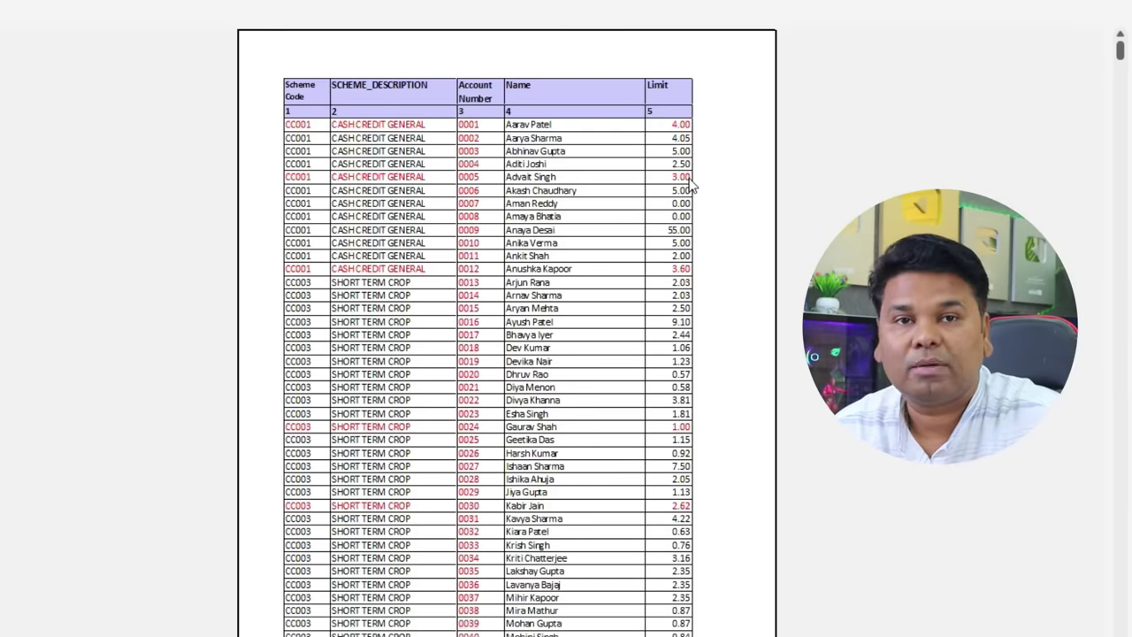
{"action": "scroll", "coordinate": [694, 265], "scroll_direction": "down", "scroll_amount": 3}
{"action": "scroll", "coordinate": [696, 309], "scroll_direction": "down", "scroll_amount": 3}
{"action": "scroll", "coordinate": [696, 310], "scroll_direction": "down", "scroll_amount": 3}
{"action": "scroll", "coordinate": [698, 318], "scroll_direction": "down", "scroll_amount": 3}
{"action": "scroll", "coordinate": [708, 345], "scroll_direction": "down", "scroll_amount": 3}
{"action": "scroll", "coordinate": [708, 349], "scroll_direction": "down", "scroll_amount": 3}
{"action": "scroll", "coordinate": [708, 350], "scroll_direction": "down", "scroll_amount": 3}
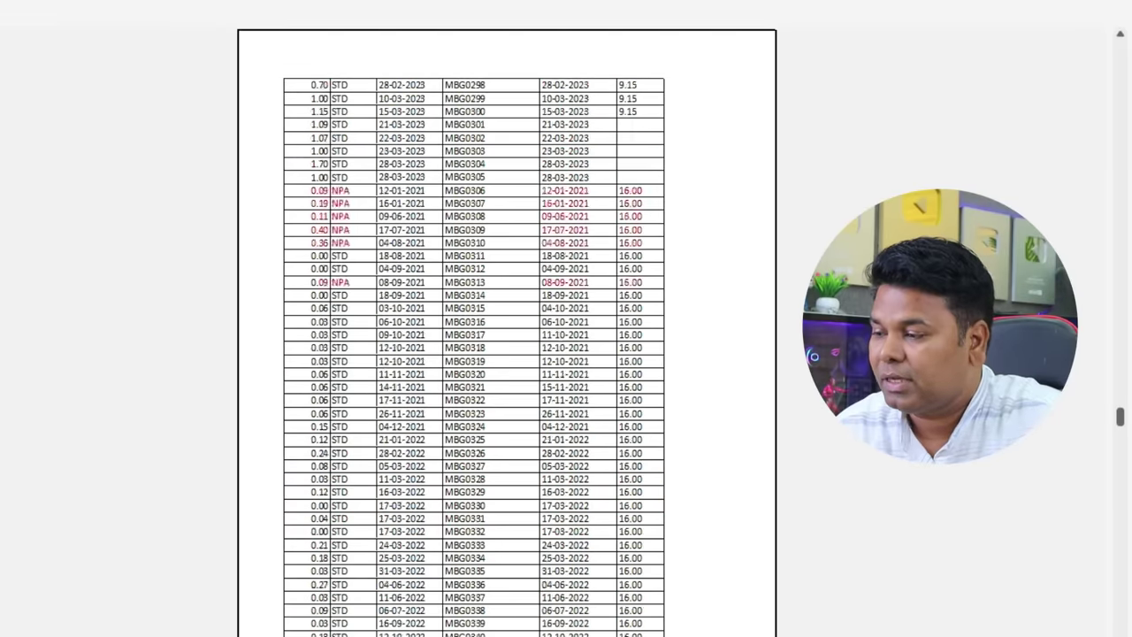
{"action": "scroll", "coordinate": [707, 349], "scroll_direction": "down", "scroll_amount": 3}
{"action": "scroll", "coordinate": [416, 525], "scroll_direction": "down", "scroll_amount": 3}
{"action": "scroll", "coordinate": [416, 525], "scroll_direction": "down", "scroll_amount": 3}
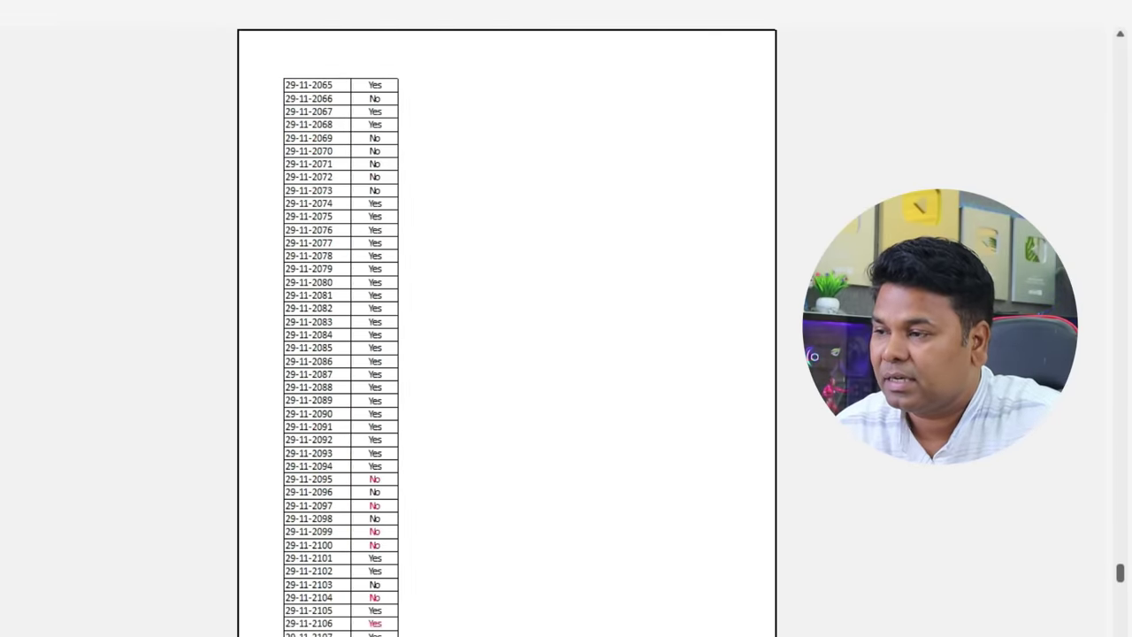
{"action": "scroll", "coordinate": [416, 525], "scroll_direction": "up", "scroll_amount": 2}
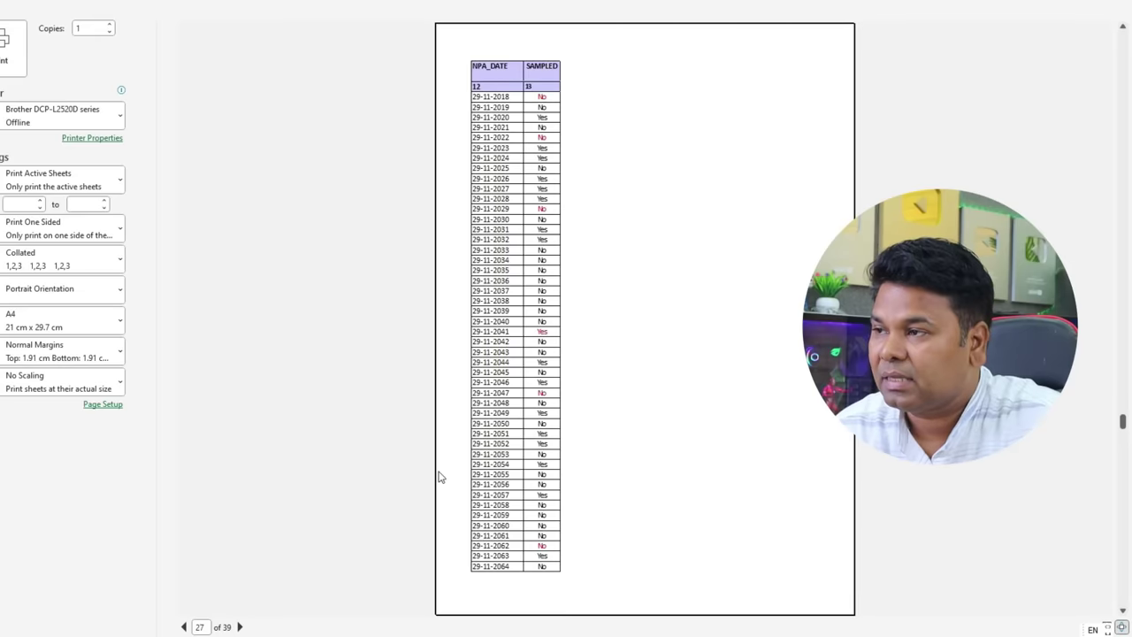
{"action": "scroll", "coordinate": [440, 477], "scroll_direction": "up", "scroll_amount": 3}
{"action": "scroll", "coordinate": [440, 477], "scroll_direction": "up", "scroll_amount": 3}
{"action": "scroll", "coordinate": [440, 477], "scroll_direction": "up", "scroll_amount": 2}
{"action": "scroll", "coordinate": [439, 476], "scroll_direction": "up", "scroll_amount": 2}
{"action": "scroll", "coordinate": [440, 477], "scroll_direction": "up", "scroll_amount": 3}
{"action": "scroll", "coordinate": [439, 476], "scroll_direction": "up", "scroll_amount": 3}
{"action": "scroll", "coordinate": [439, 477], "scroll_direction": "up", "scroll_amount": 3}
{"action": "key", "text": "Escape"}
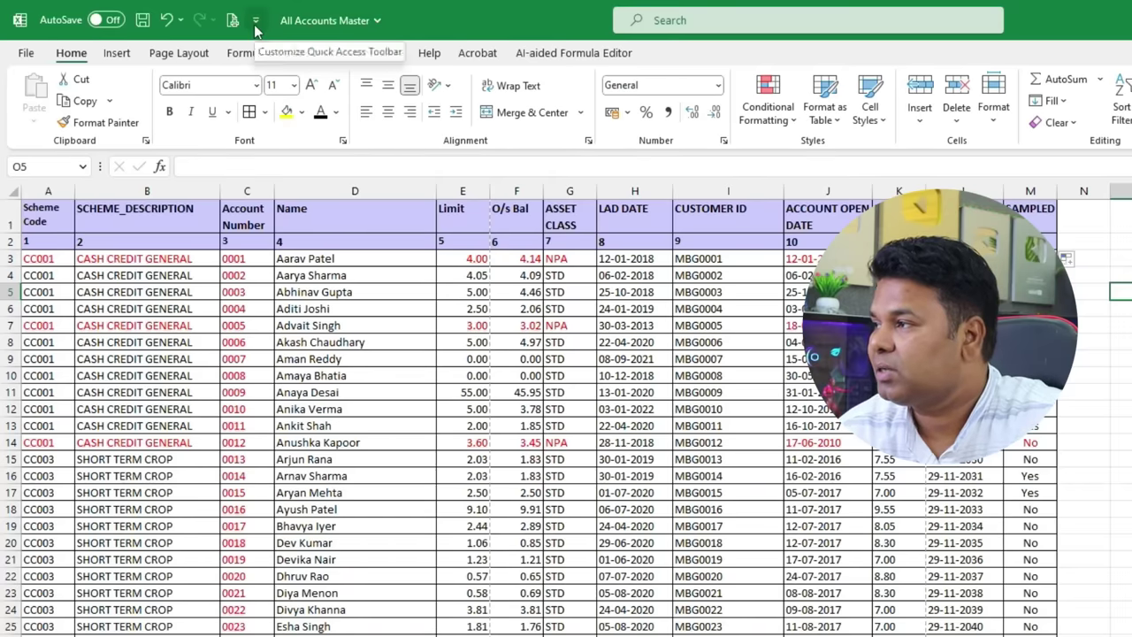
- Toggle Print Preview and Print off and back on in the Quick Access Toolbar, then use it
{"action": "left_click", "coordinate": [188, 17]}
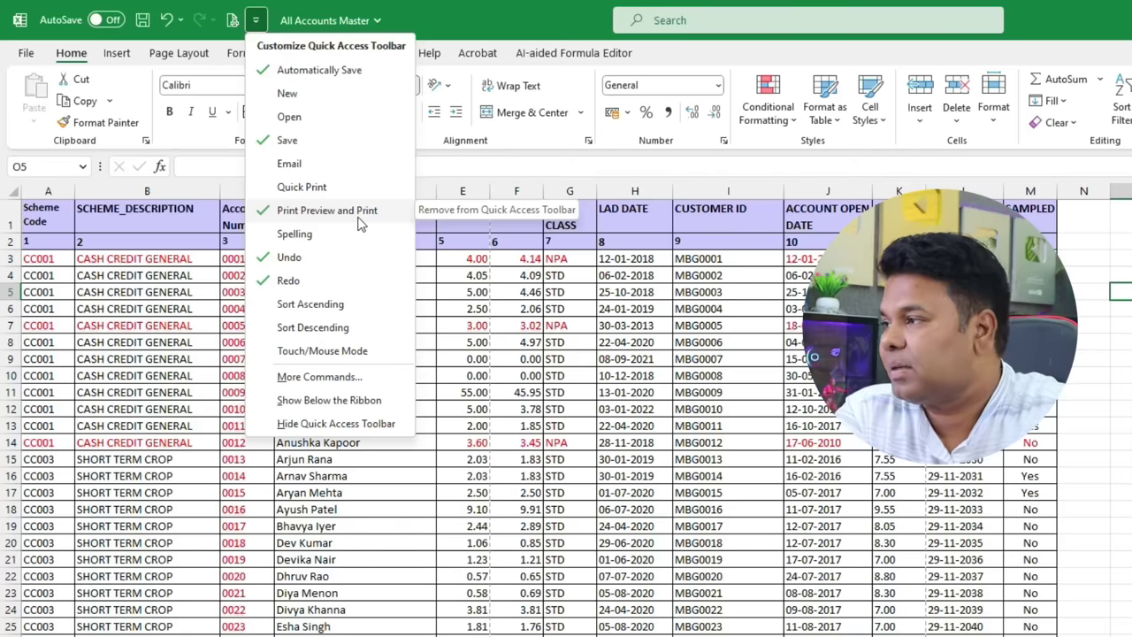
{"action": "left_click", "coordinate": [360, 215]}
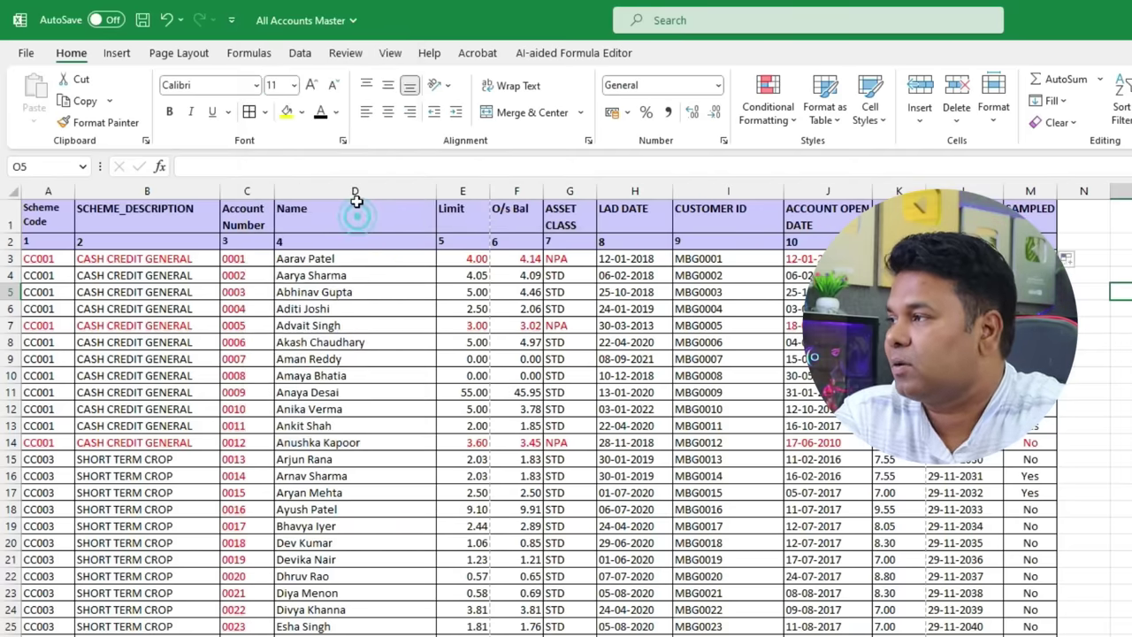
{"action": "left_click", "coordinate": [232, 19]}
{"action": "left_click", "coordinate": [327, 211]}
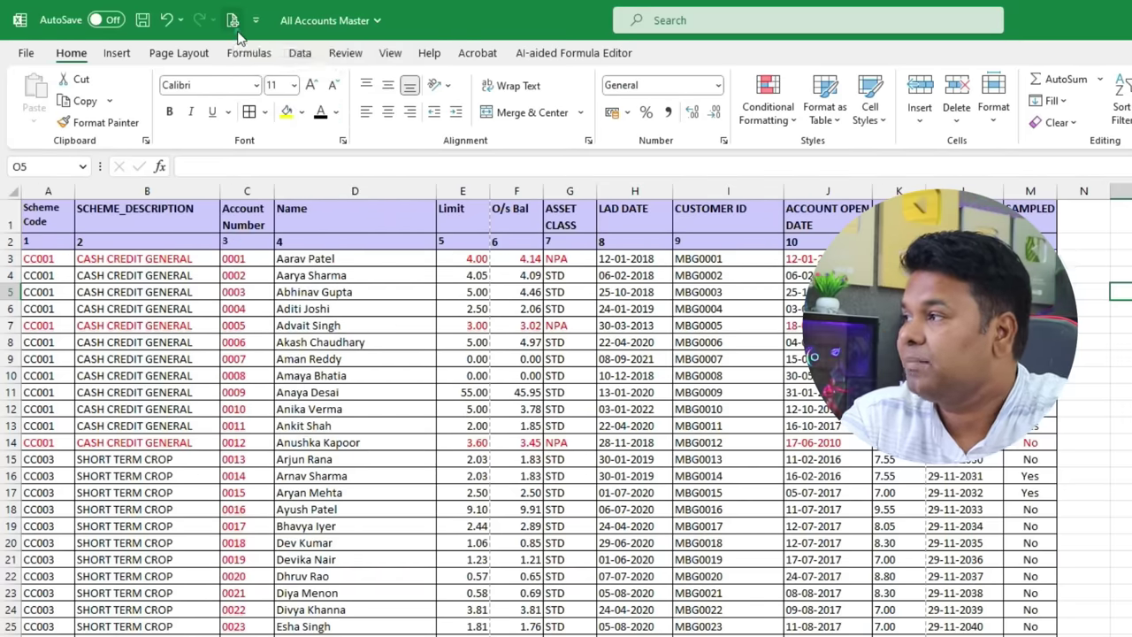
{"action": "left_click", "coordinate": [232, 20]}
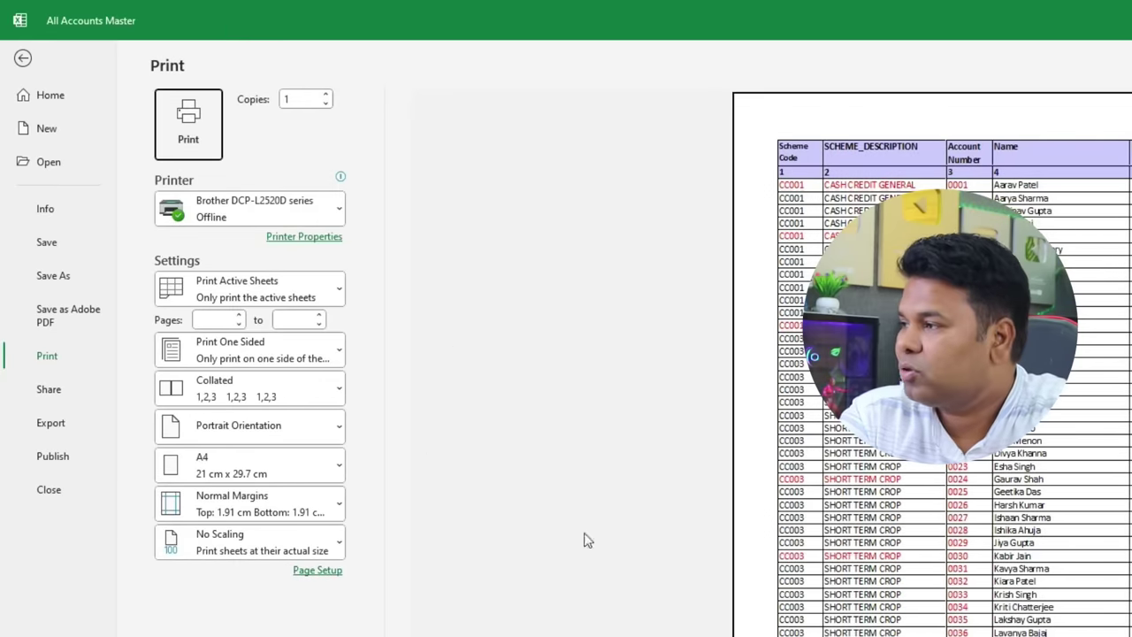
- Open Page Setup from the print settings, showing Portrait, 100% scaling and A4 paper
{"action": "left_click", "coordinate": [317, 571]}
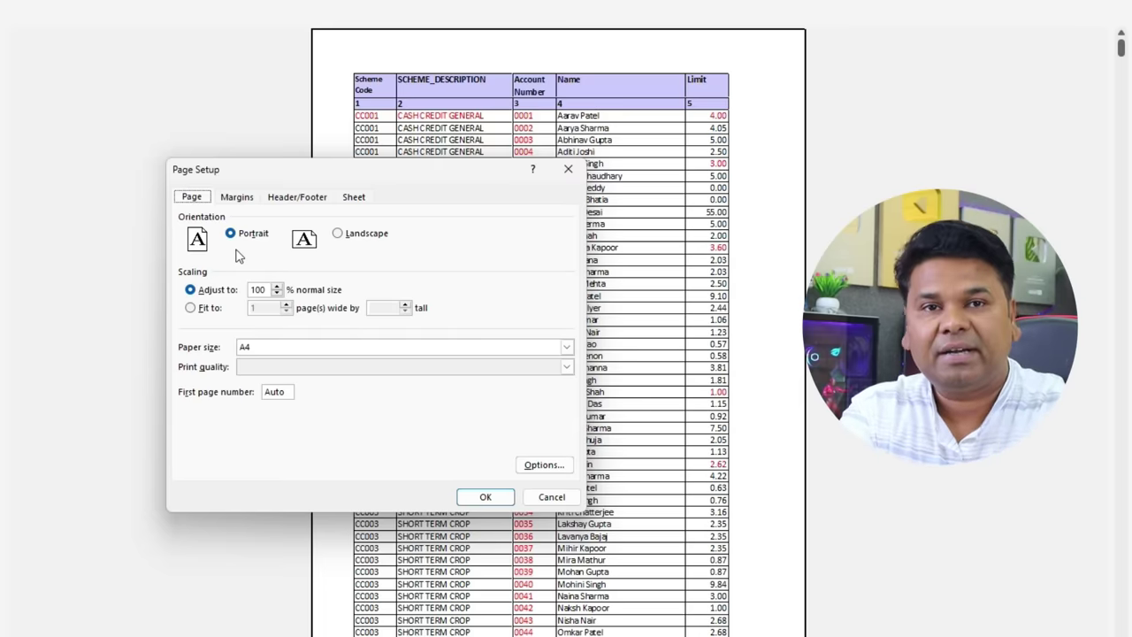
- Change the page orientation to Landscape and apply it
{"action": "left_click", "coordinate": [343, 241]}
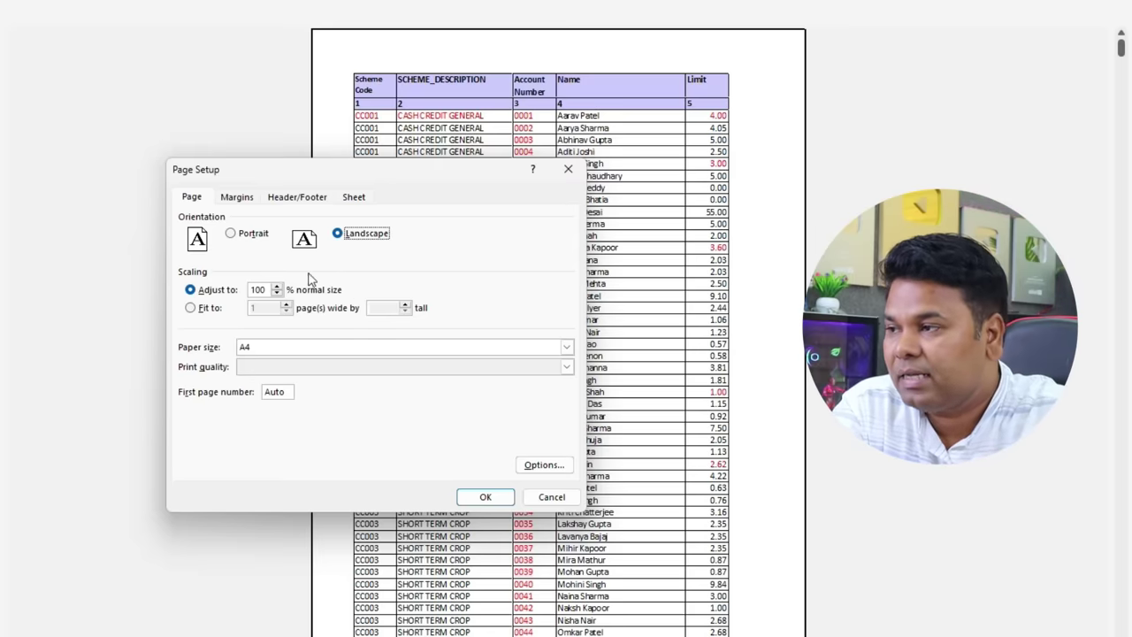
{"action": "left_click", "coordinate": [482, 496]}
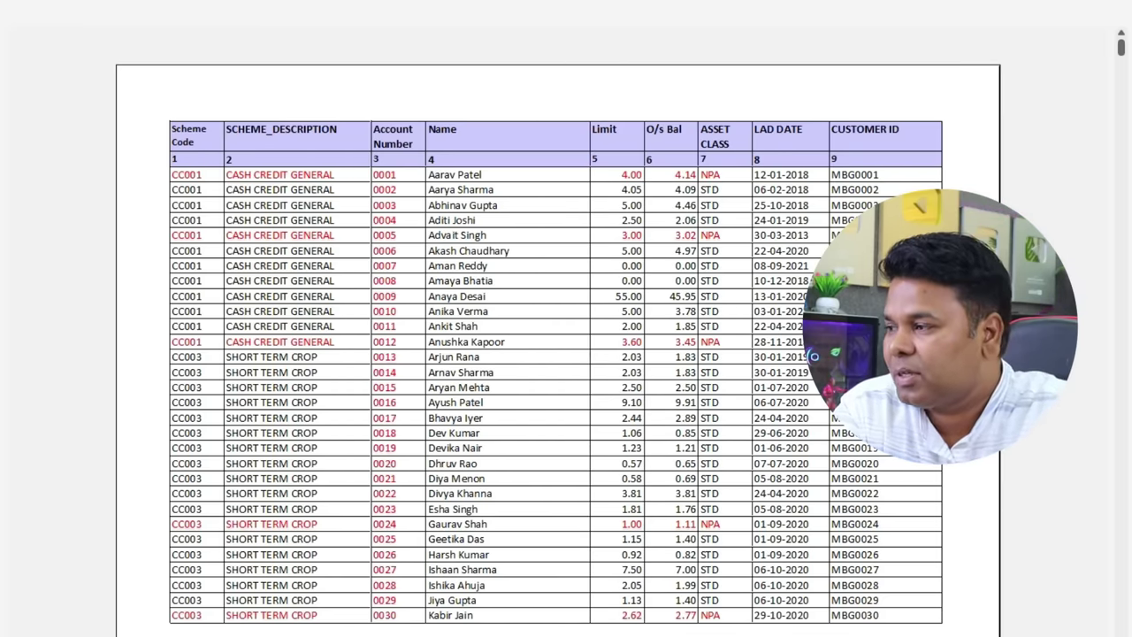
- Set the Page Setup scaling to 50% of normal size
{"action": "left_click", "coordinate": [237, 490]}
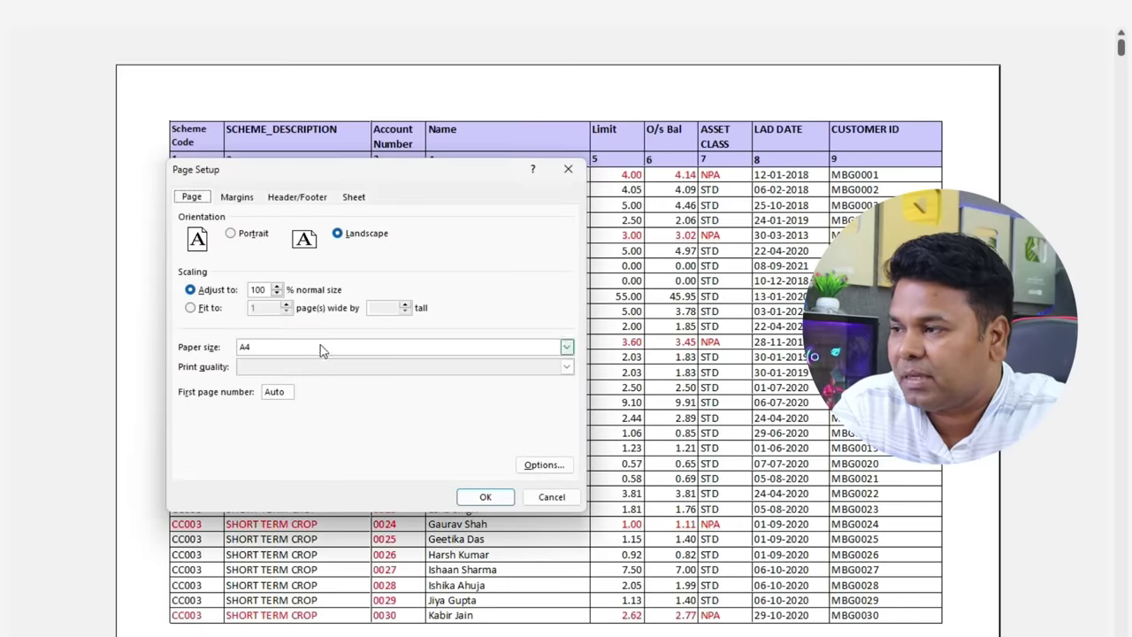
{"action": "left_click", "coordinate": [275, 286]}
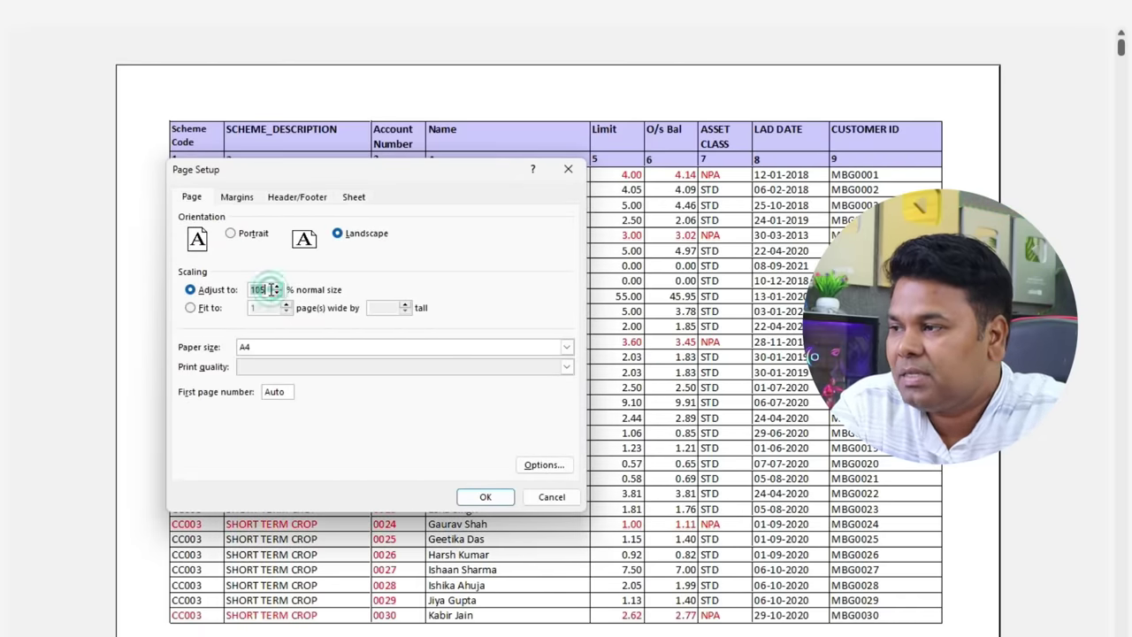
{"action": "double_click", "coordinate": [255, 289]}
{"action": "type", "text": "50"}
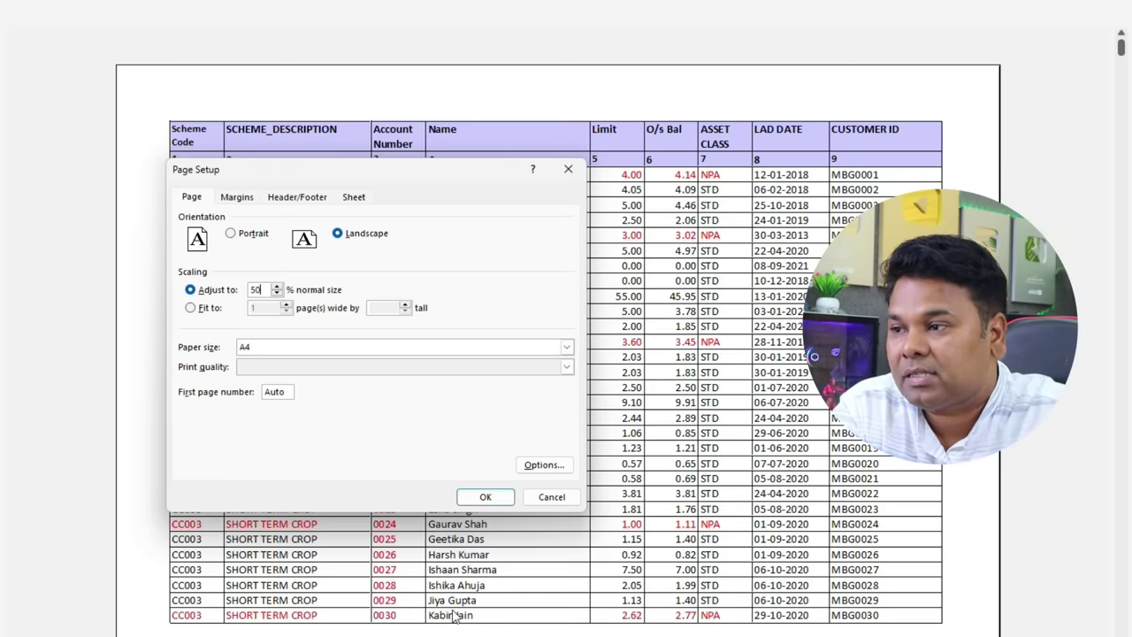
{"action": "left_click", "coordinate": [485, 497]}
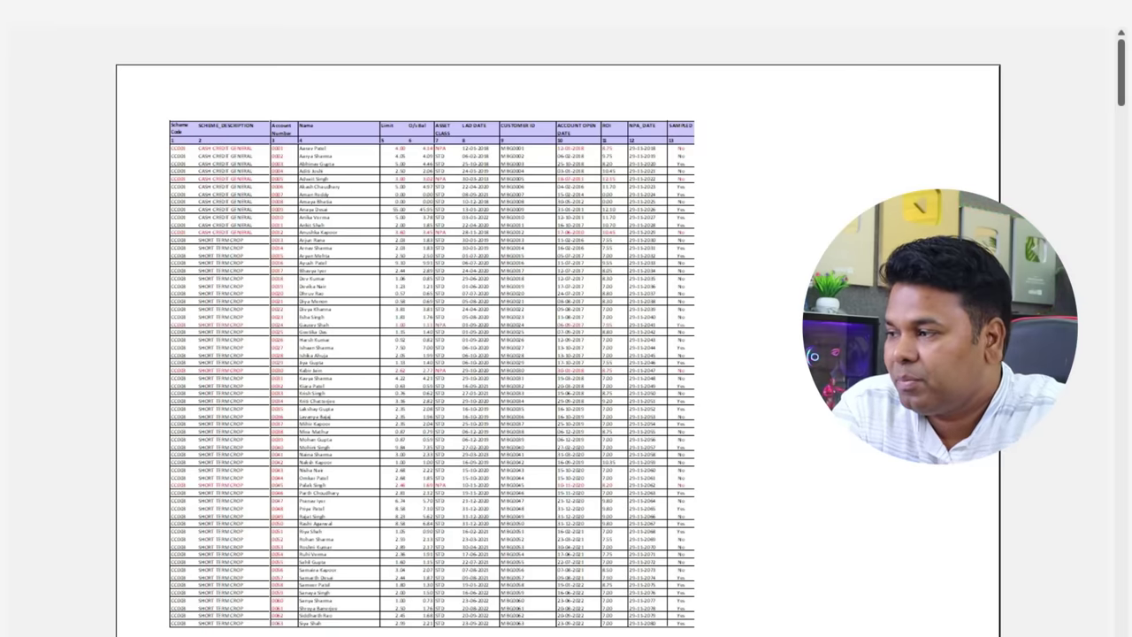
- Change the scaling to 80%, then follow the offline.pcskill.in course site link
{"action": "left_click", "coordinate": [126, 526]}
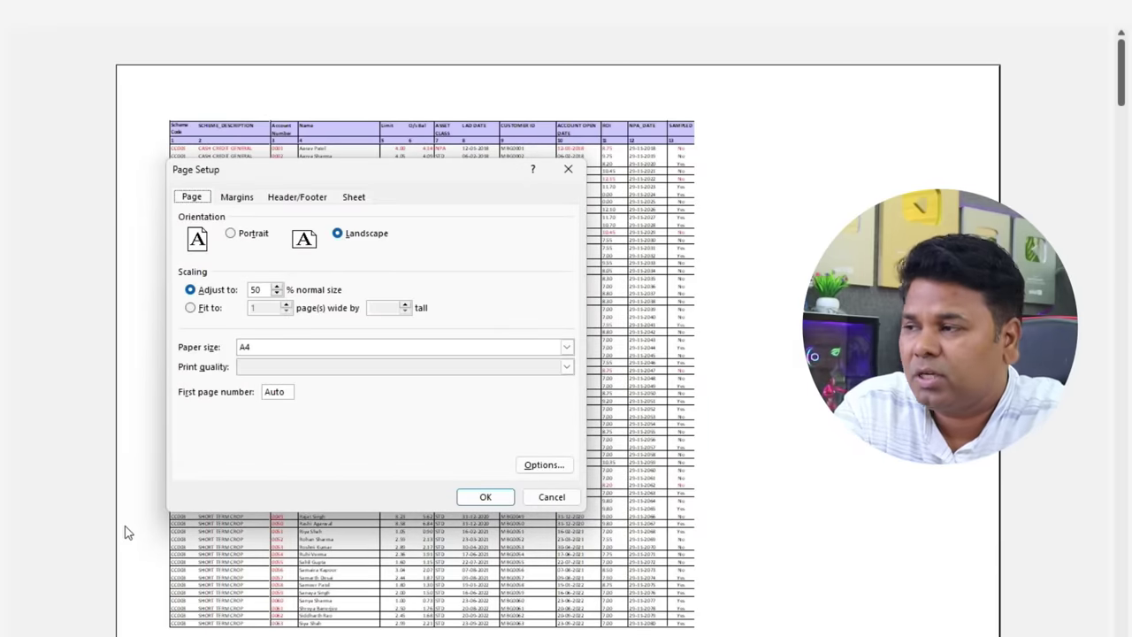
{"action": "left_click", "coordinate": [265, 291]}
{"action": "type", "text": "80"}
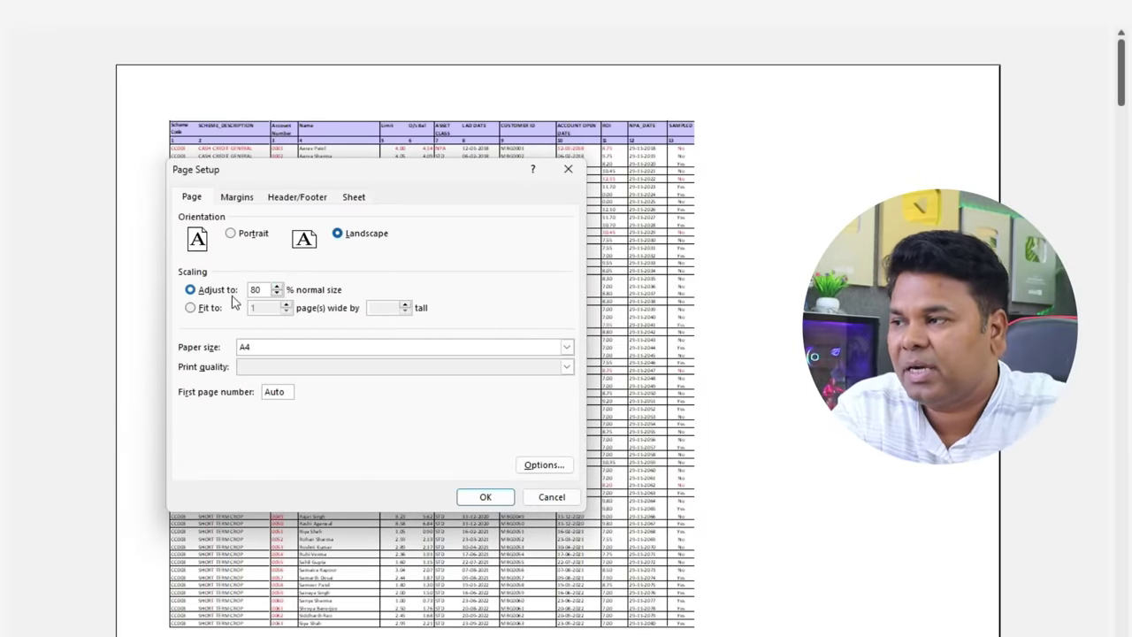
{"action": "left_click", "coordinate": [509, 497]}
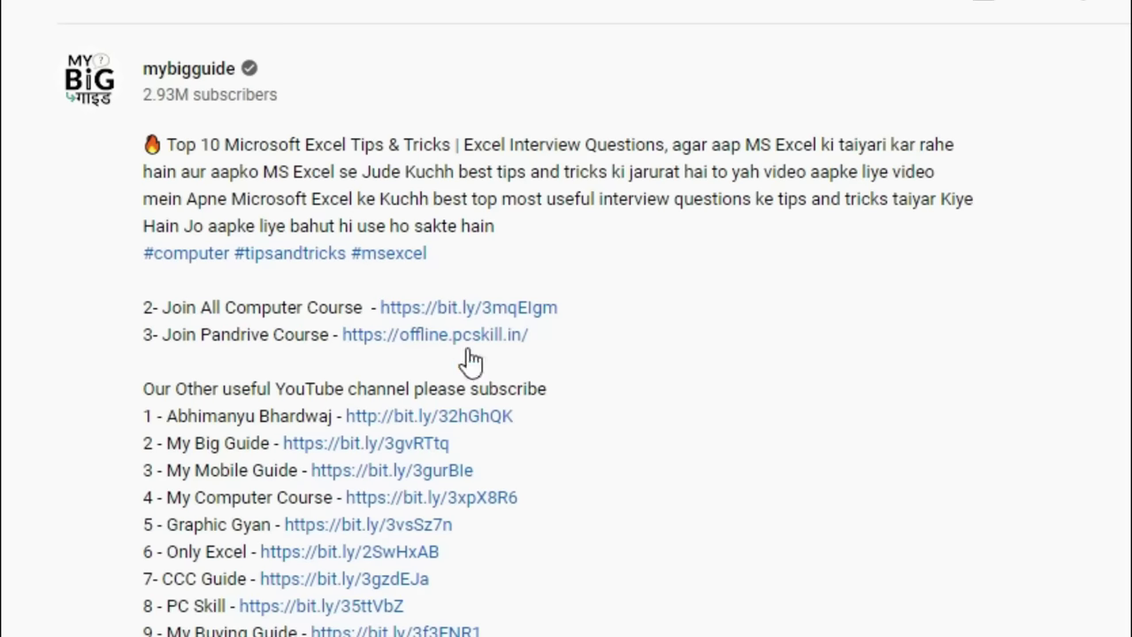
{"action": "left_click", "coordinate": [466, 335]}
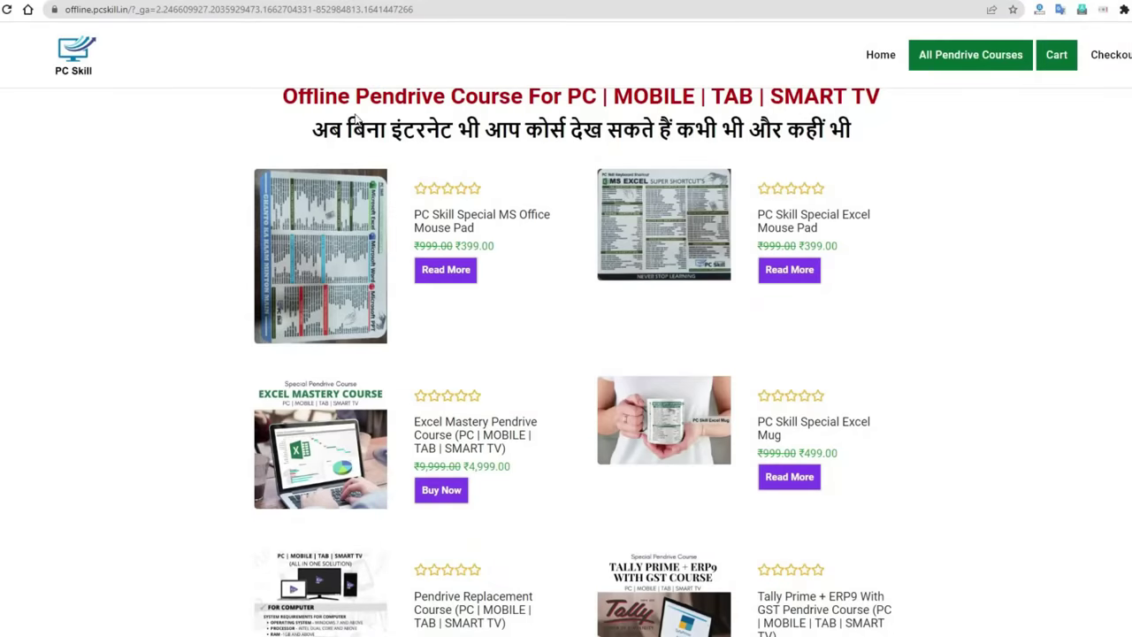
- Apply a discount coupon in the cart, bringing the A to Z Computer Mastery Pendrive Course to ₹2,499.75
{"action": "scroll", "coordinate": [1053, 315], "scroll_direction": "down", "scroll_amount": 2}
{"action": "scroll", "coordinate": [1053, 315], "scroll_direction": "down", "scroll_amount": 2}
{"action": "scroll", "coordinate": [1054, 316], "scroll_direction": "down", "scroll_amount": 3}
{"action": "scroll", "coordinate": [1058, 315], "scroll_direction": "up", "scroll_amount": 2}
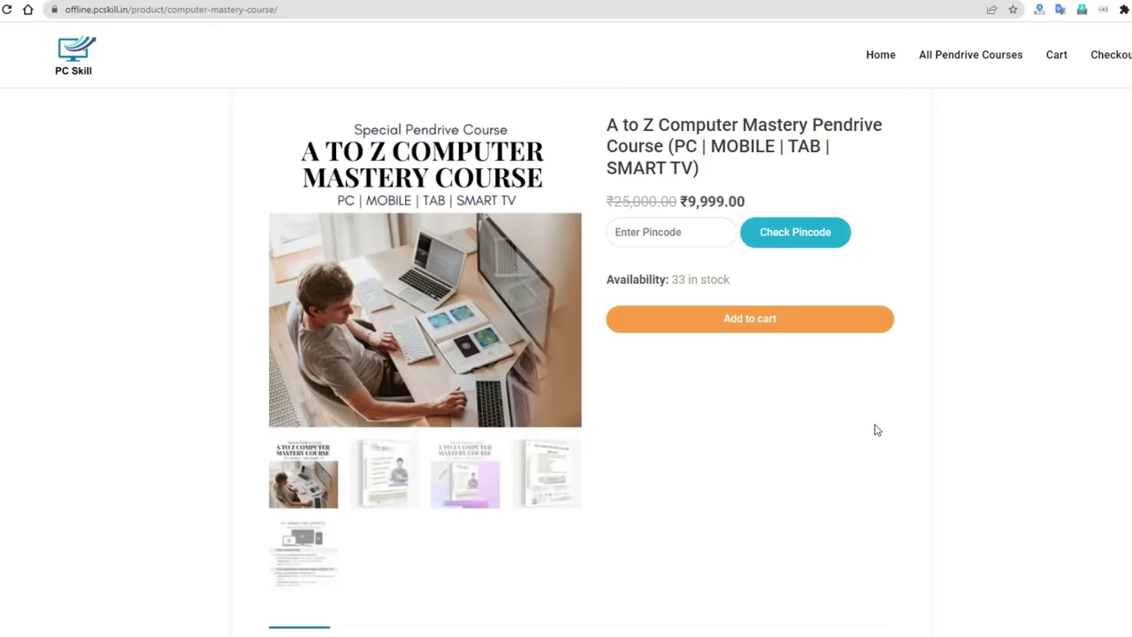
{"action": "left_click", "coordinate": [1057, 55]}
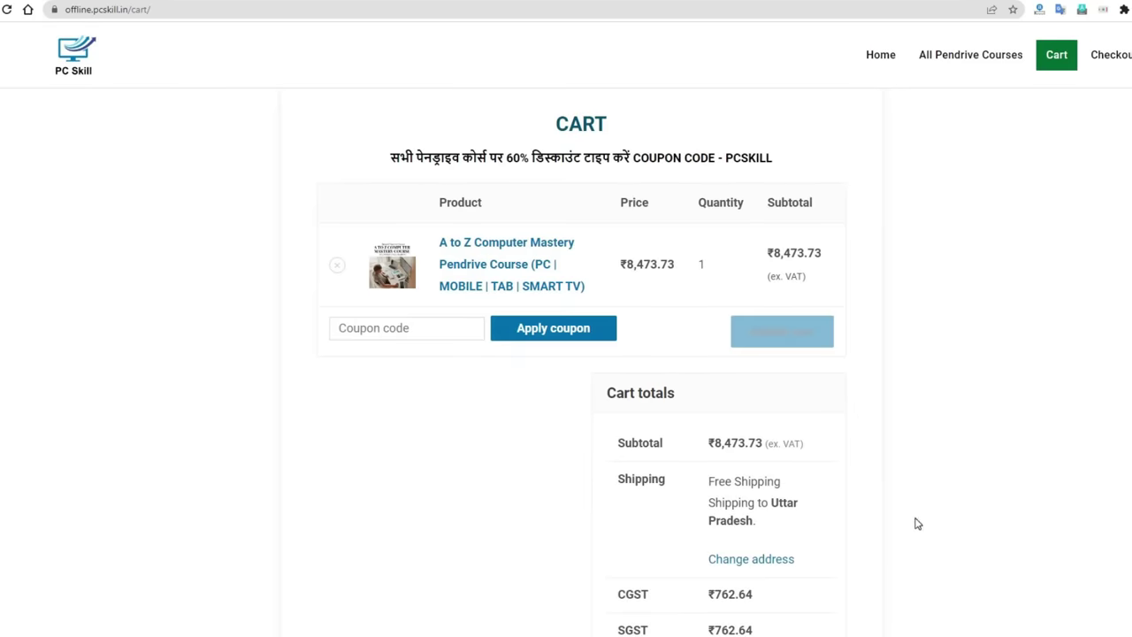
{"action": "left_click", "coordinate": [366, 327]}
{"action": "type", "text": "99pc22"}
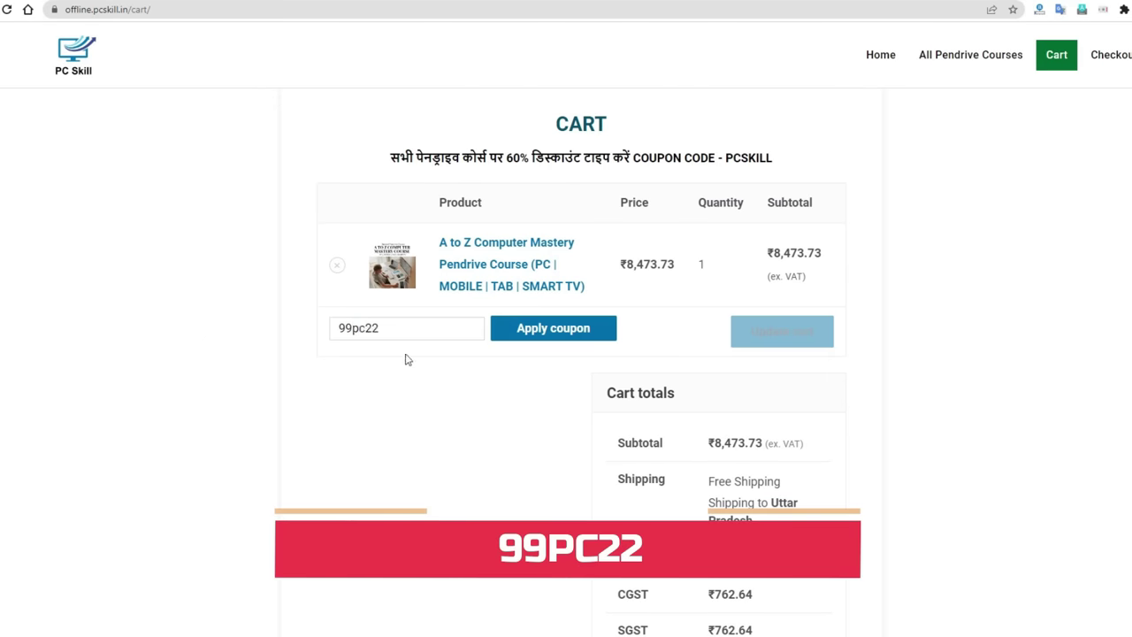
{"action": "left_click", "coordinate": [557, 329]}
{"action": "scroll", "coordinate": [1021, 445], "scroll_direction": "down", "scroll_amount": 3}
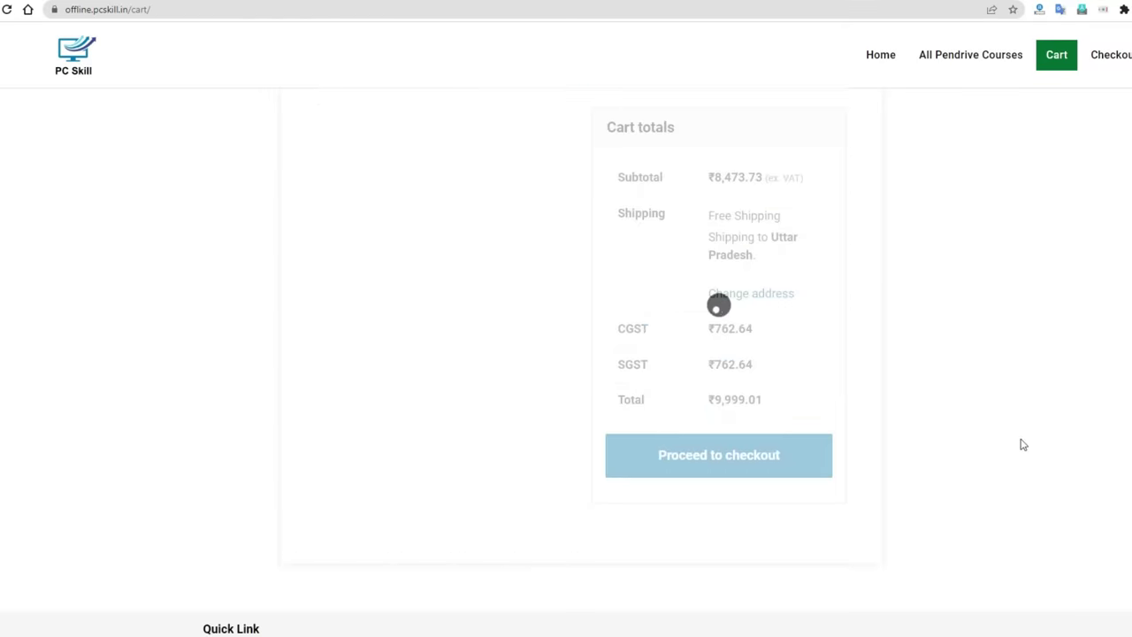
{"action": "scroll", "coordinate": [1022, 445], "scroll_direction": "up", "scroll_amount": 2}
{"action": "scroll", "coordinate": [1026, 445], "scroll_direction": "down", "scroll_amount": 1}
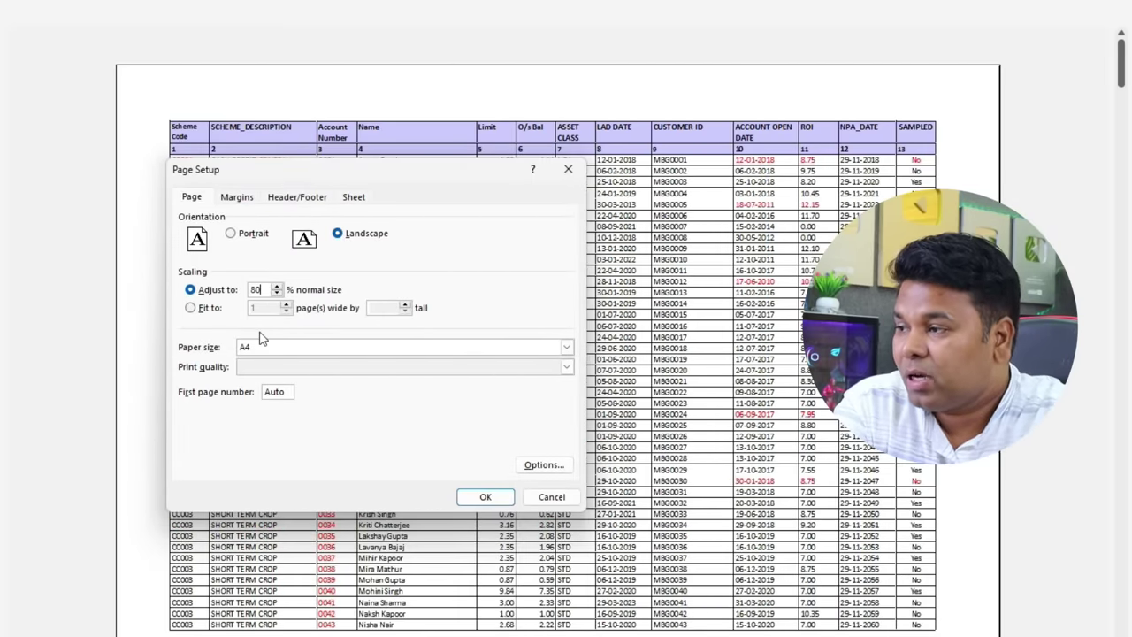
- Scale the landscape printout to fit 1 page wide, with unrestricted height
{"action": "left_click", "coordinate": [191, 307]}
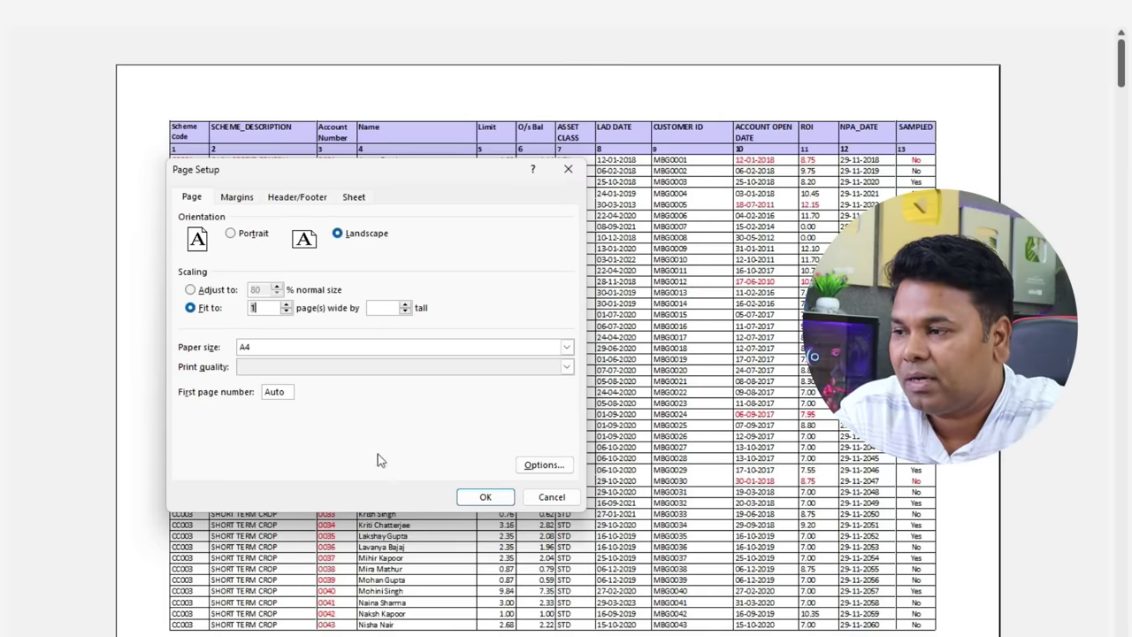
{"action": "left_click", "coordinate": [486, 498]}
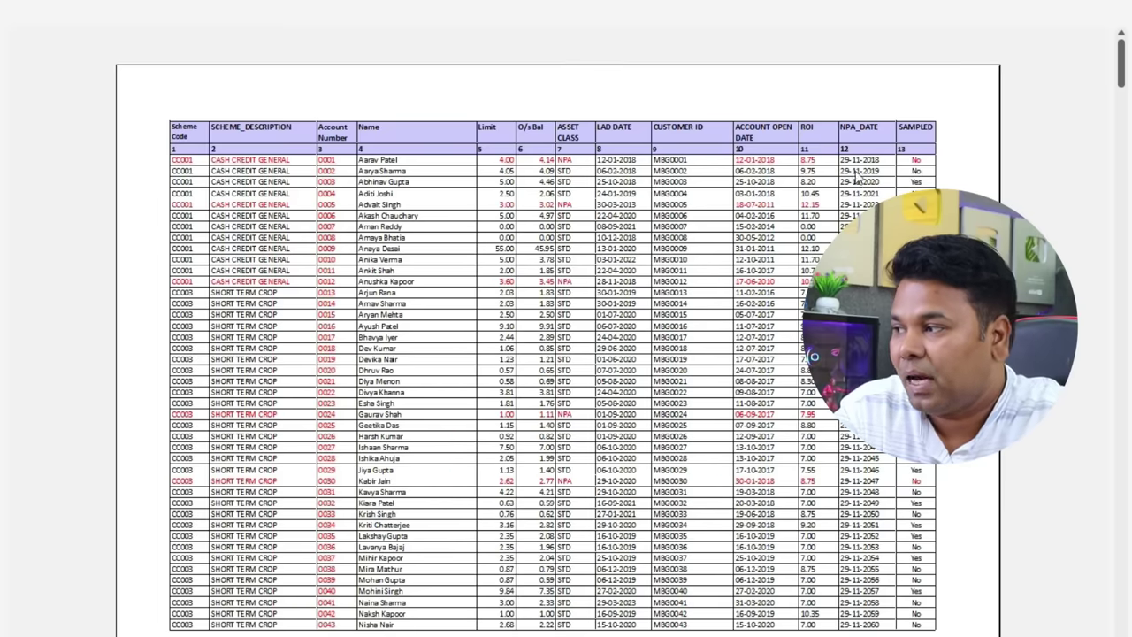
{"action": "left_click", "coordinate": [2, 476]}
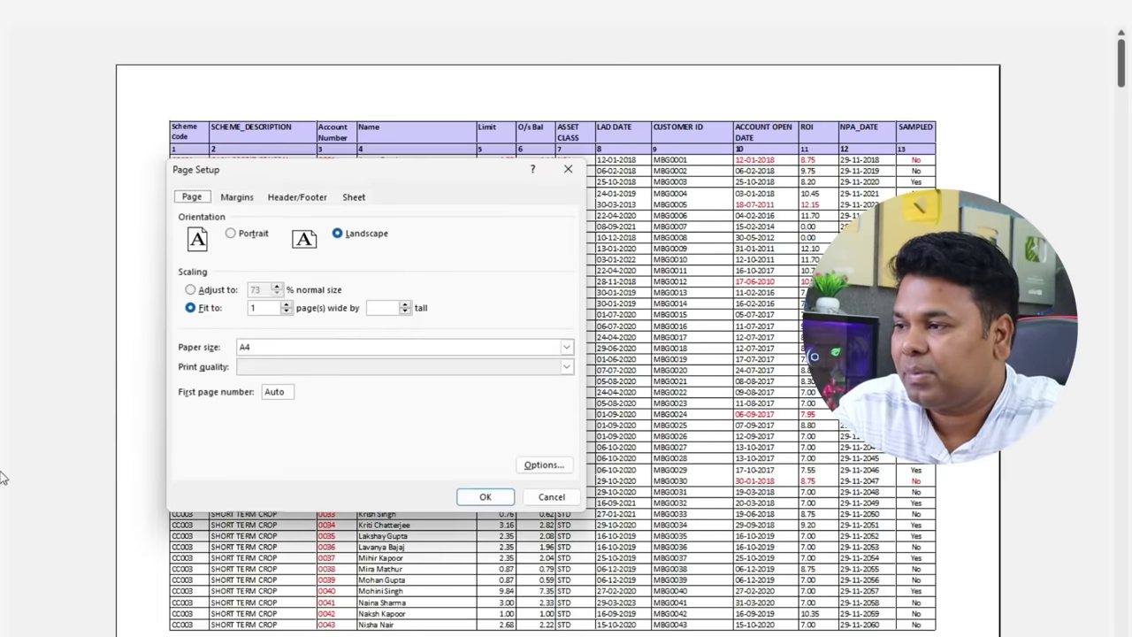
{"action": "left_click", "coordinate": [378, 307]}
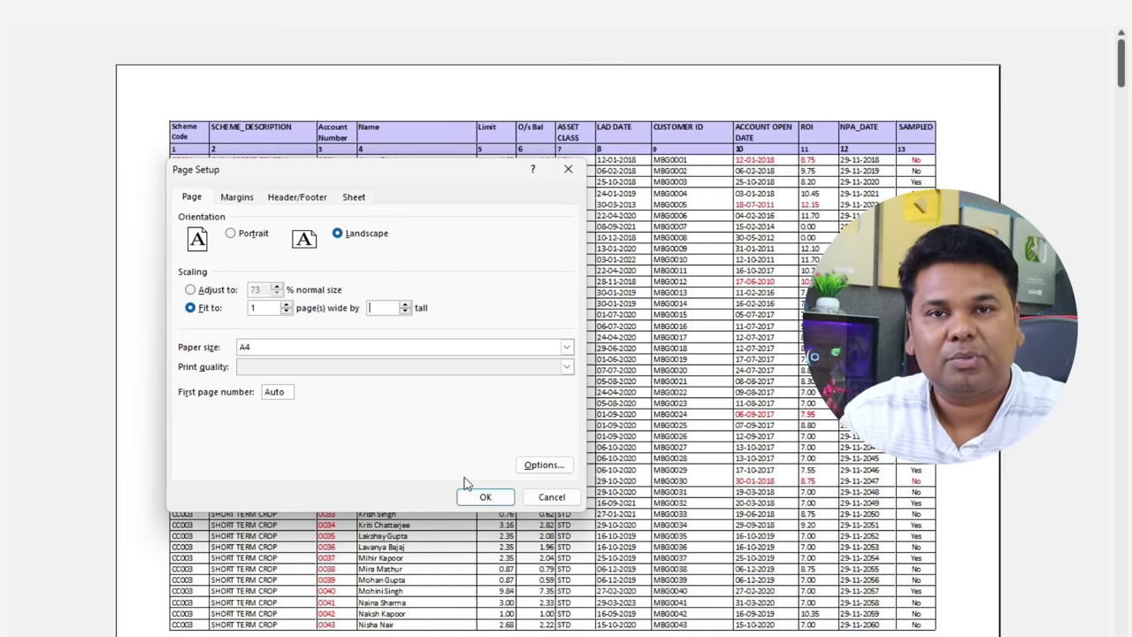
{"action": "type", "text": "1"}
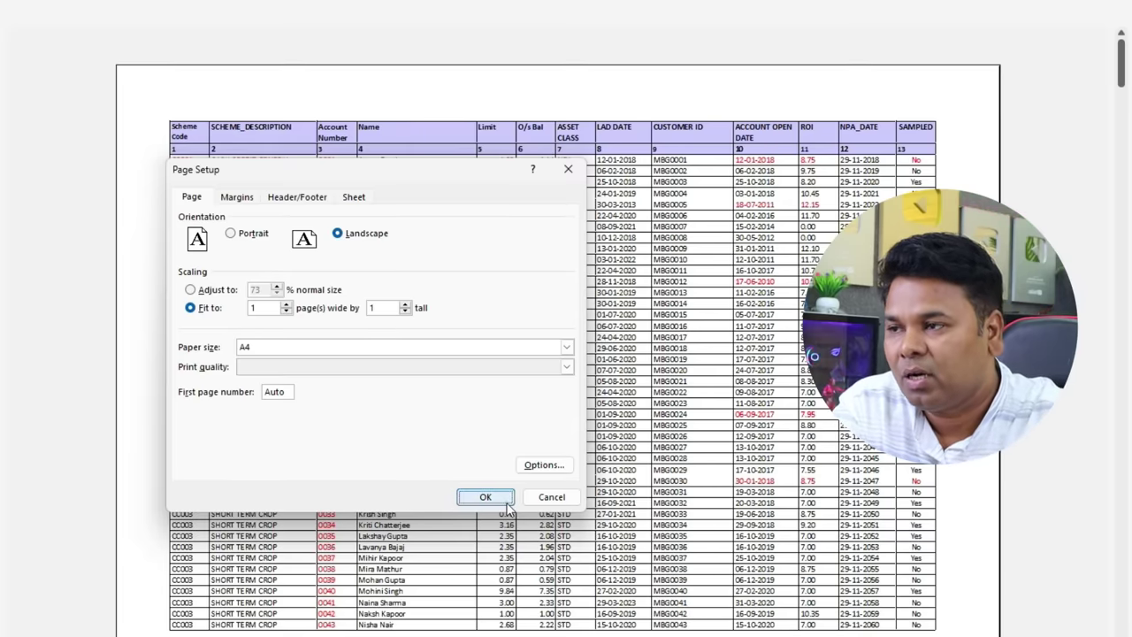
{"action": "left_click", "coordinate": [508, 501]}
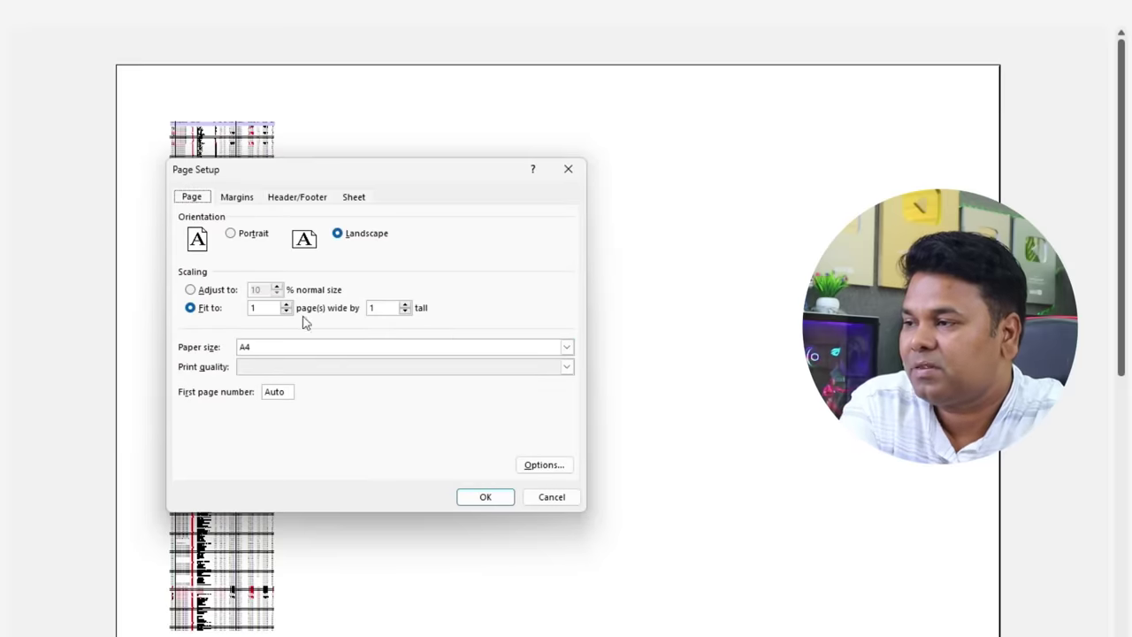
{"action": "left_click", "coordinate": [393, 308]}
{"action": "key", "text": "BackSpace"}
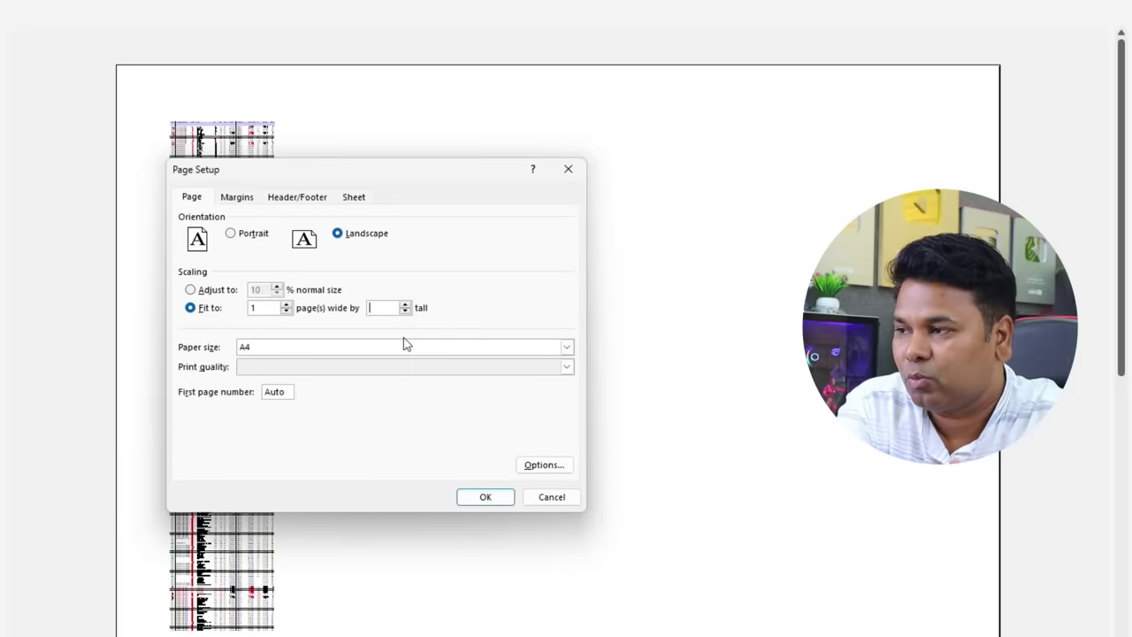
{"action": "left_click", "coordinate": [478, 498]}
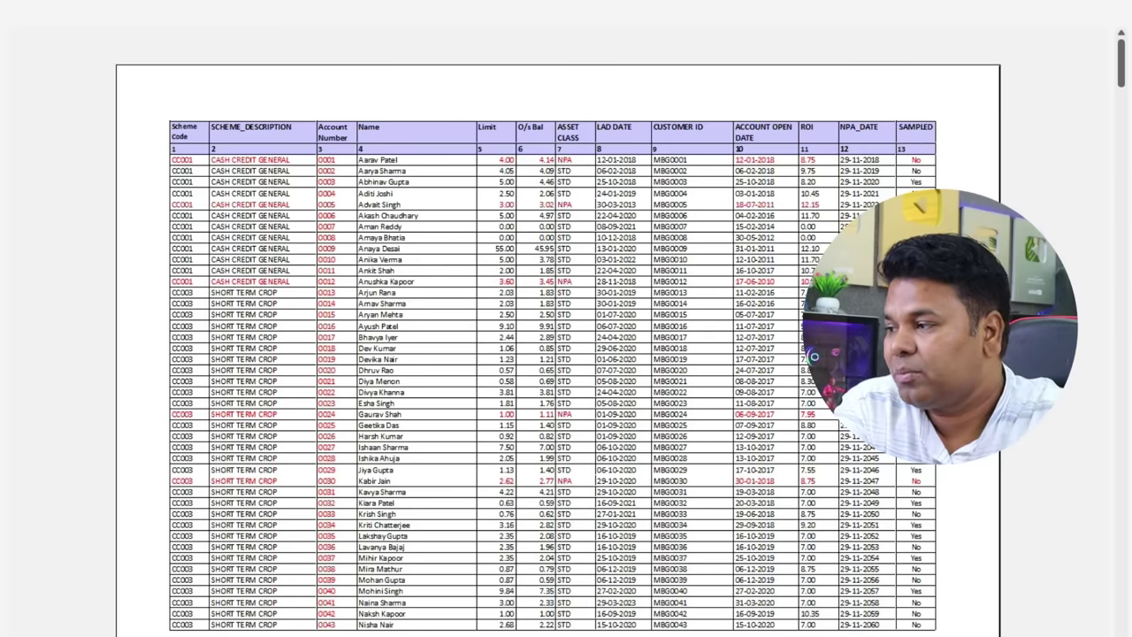
- Set the left and right page margins to 1 cm
{"action": "left_click", "coordinate": [164, 416]}
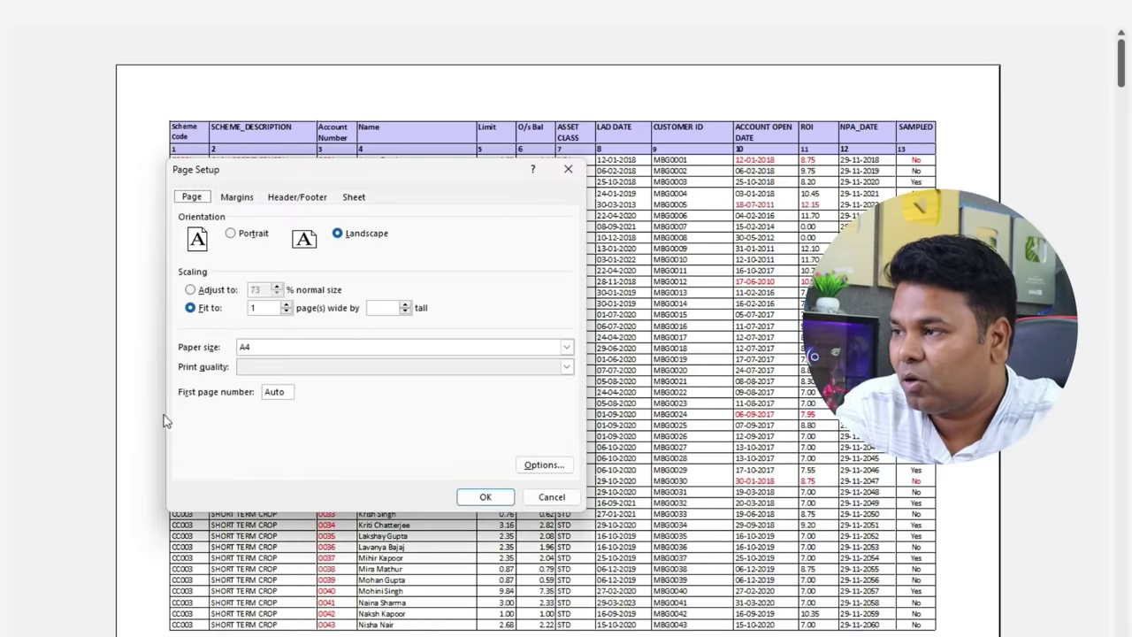
{"action": "left_click", "coordinate": [239, 198]}
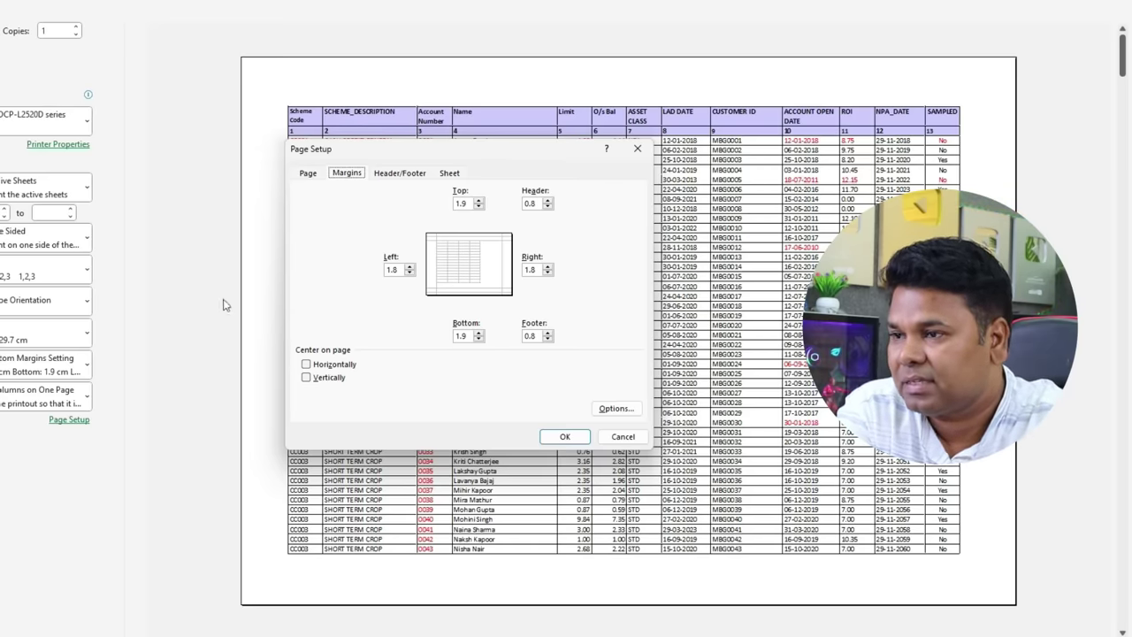
{"action": "double_click", "coordinate": [400, 269]}
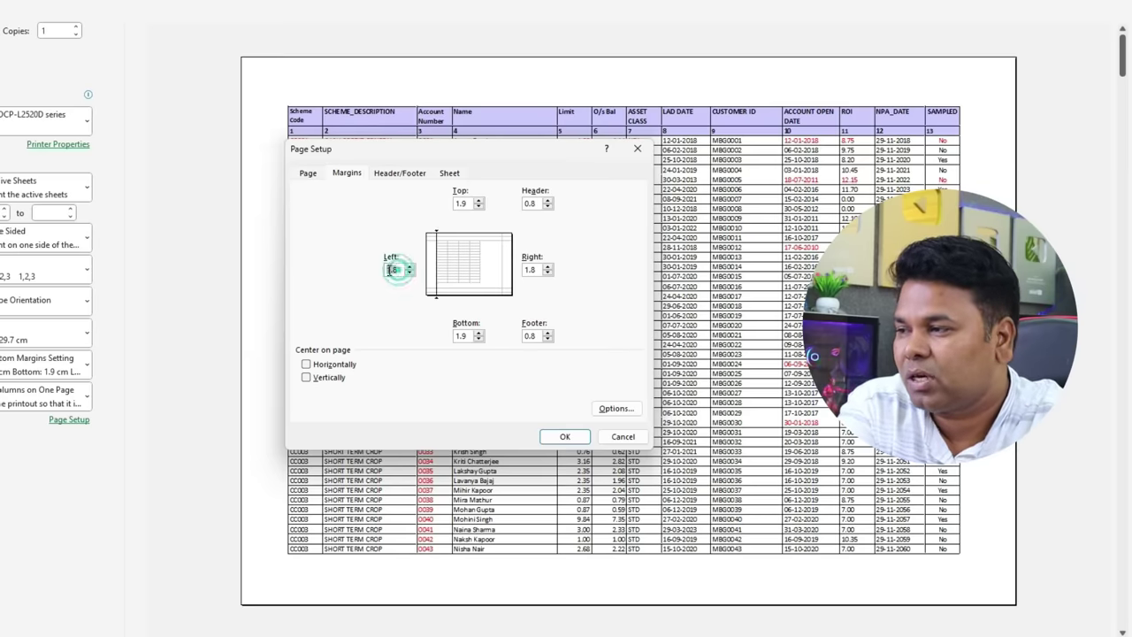
{"action": "type", "text": "1"}
{"action": "key", "text": "Tab"}
{"action": "type", "text": "1"}
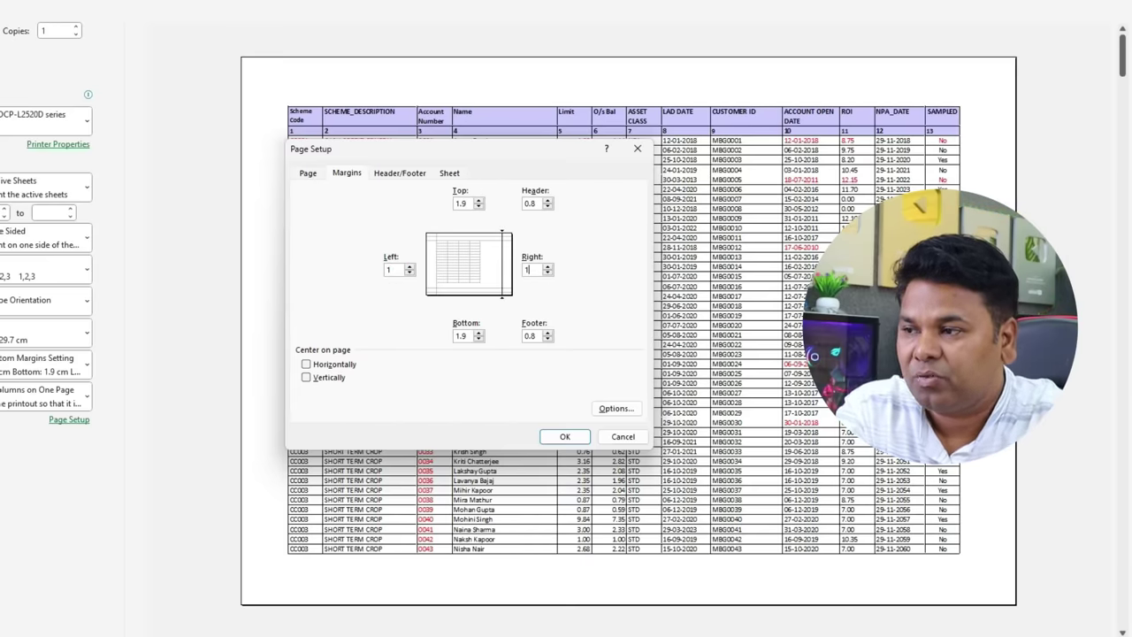
{"action": "left_click", "coordinate": [566, 436]}
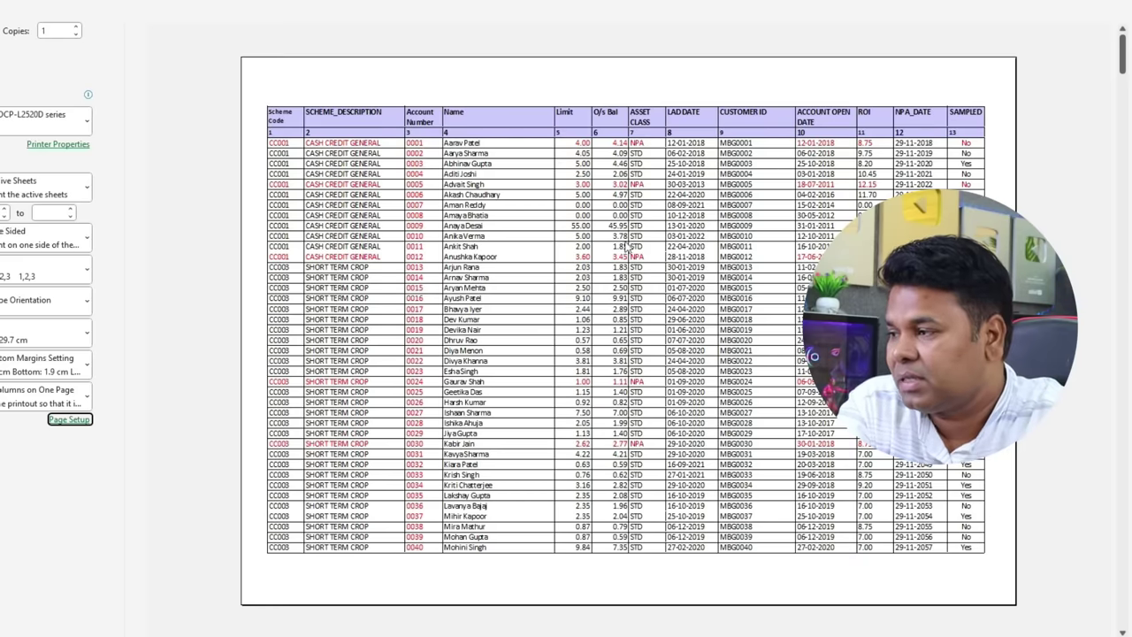
- Set the top and bottom page margins to 1 cm
{"action": "left_click", "coordinate": [69, 419]}
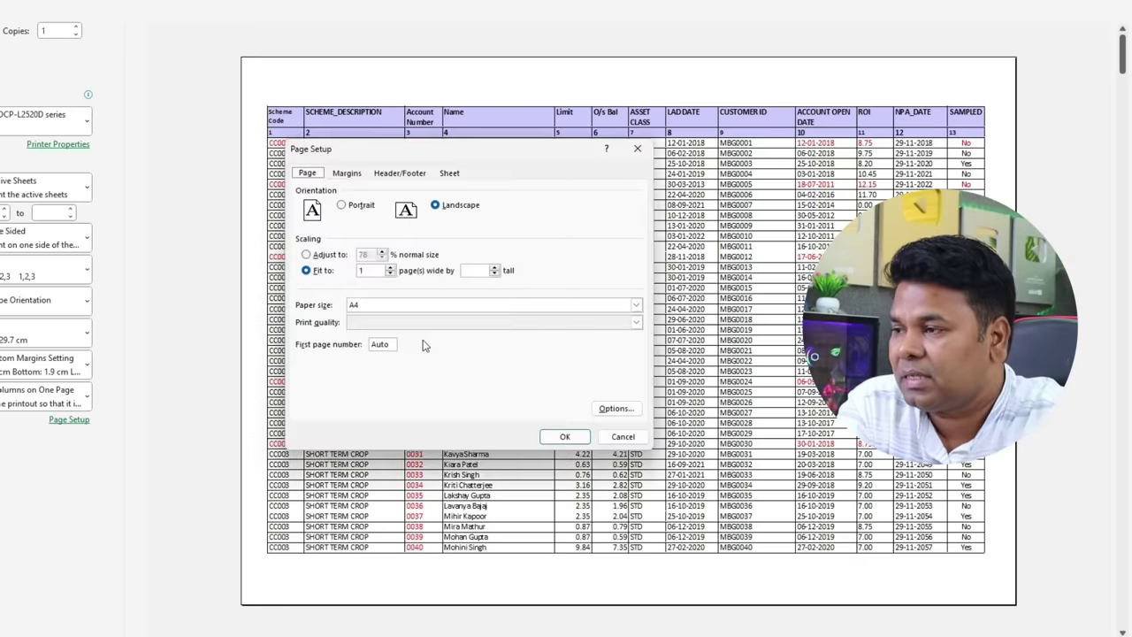
{"action": "left_click", "coordinate": [349, 173]}
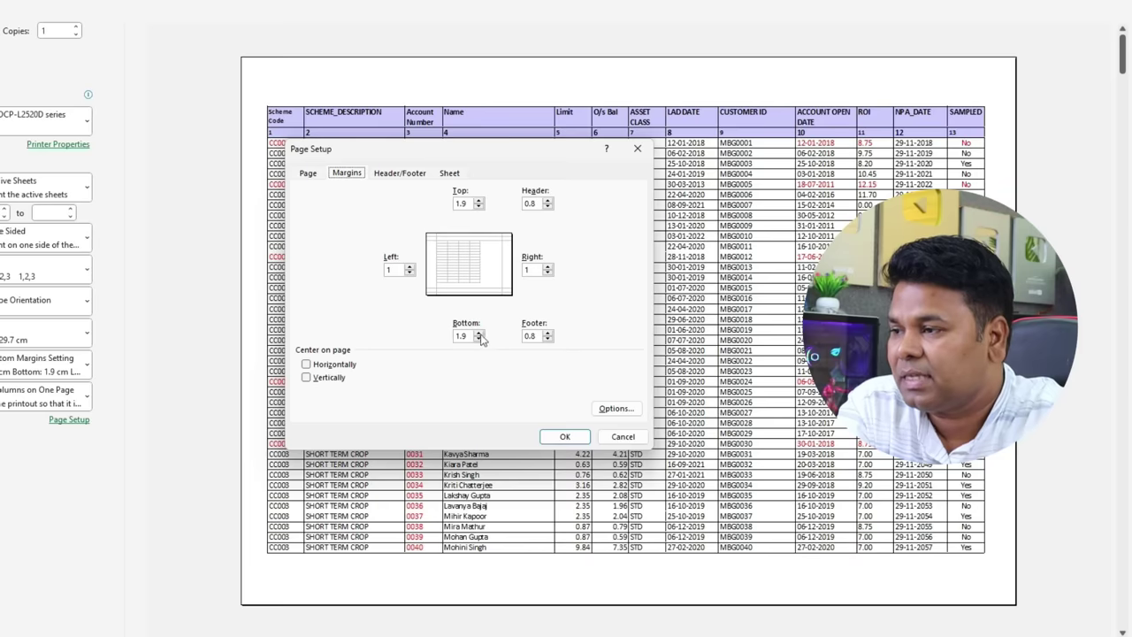
{"action": "double_click", "coordinate": [466, 204]}
{"action": "type", "text": "1"}
{"action": "key", "text": "Tab"}
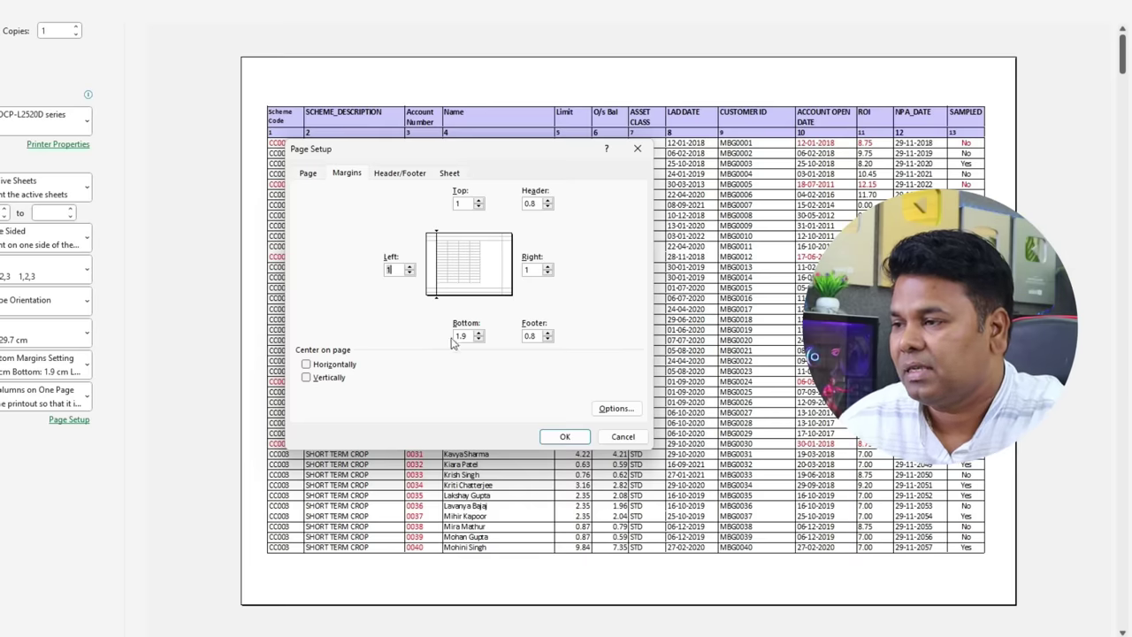
{"action": "double_click", "coordinate": [464, 334]}
{"action": "type", "text": "1"}
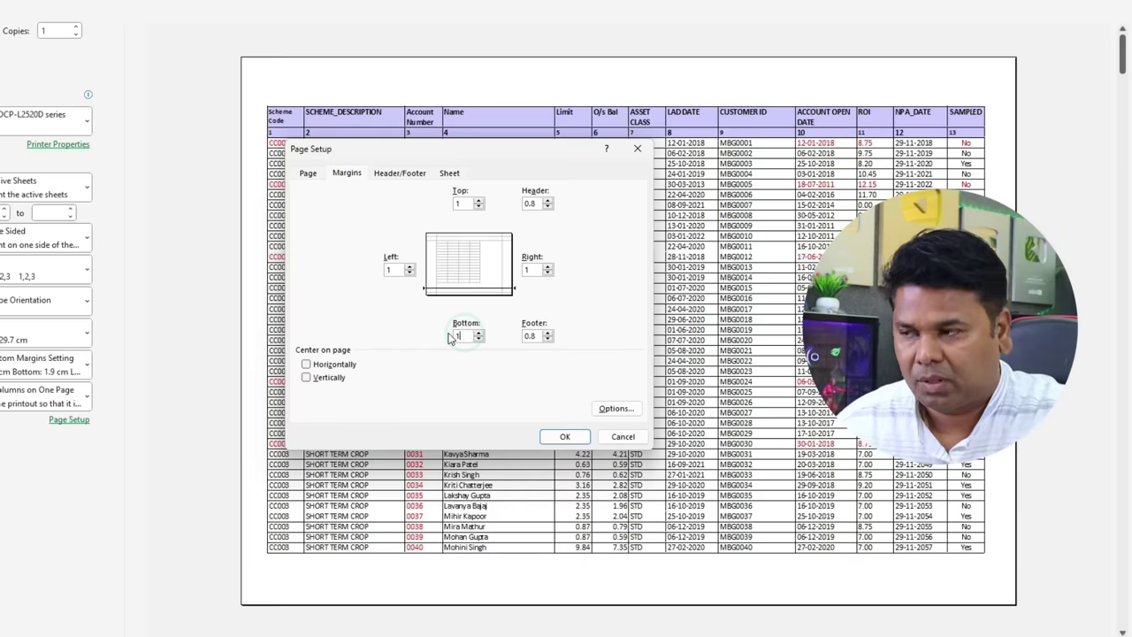
{"action": "left_click", "coordinate": [564, 435]}
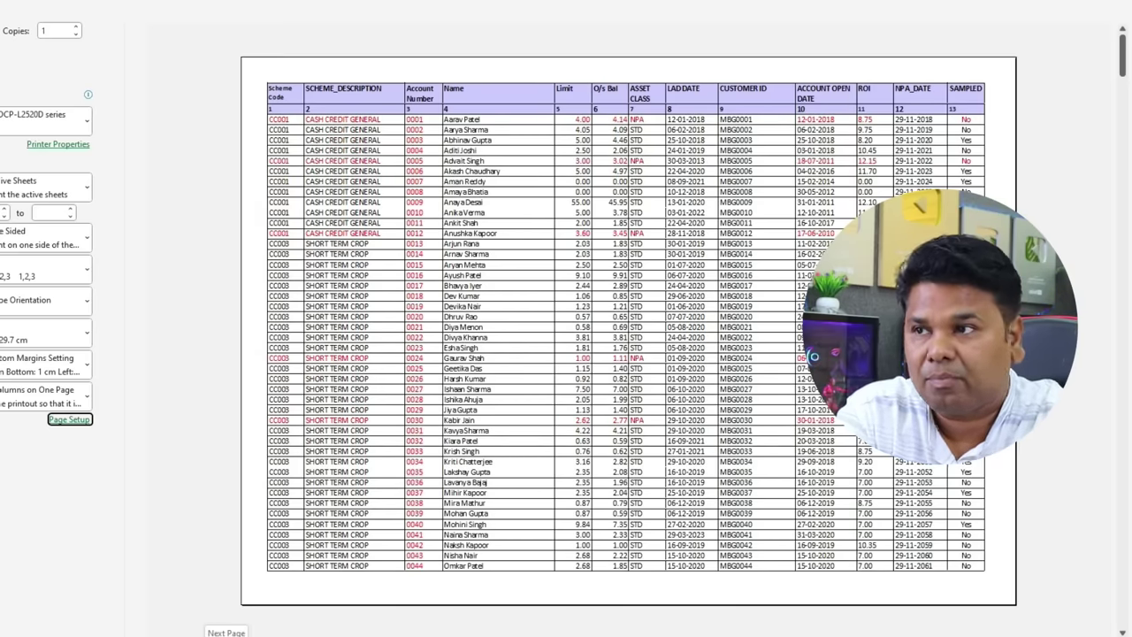
- Add the preset 'Page 1 of ?' footer so pages read Page 1 of 14
{"action": "left_click", "coordinate": [63, 418]}
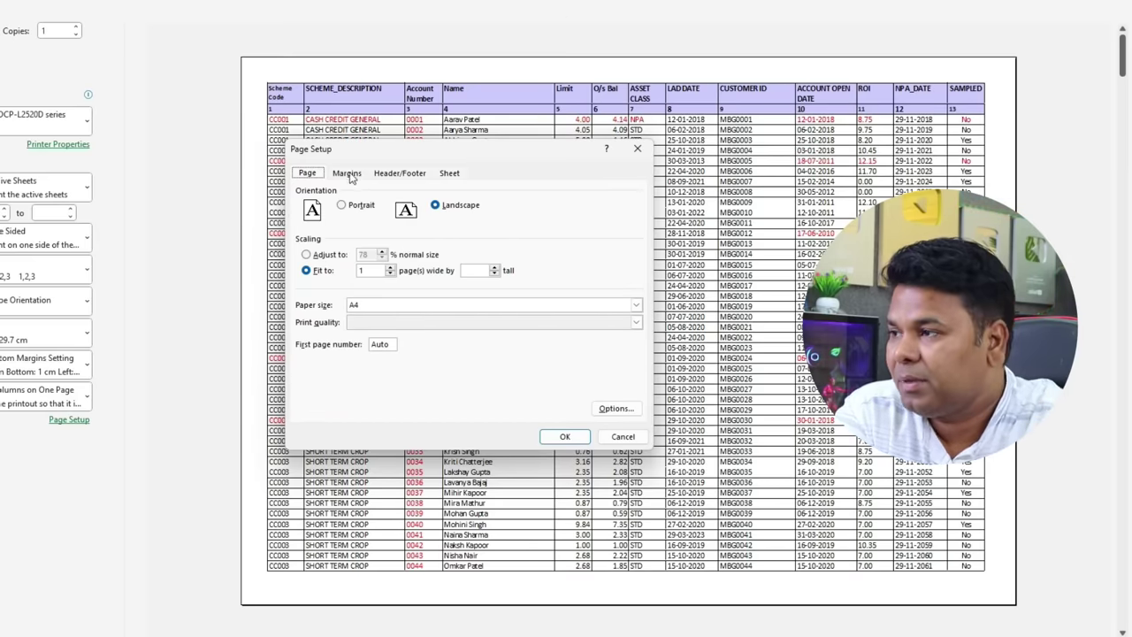
{"action": "left_click", "coordinate": [394, 175]}
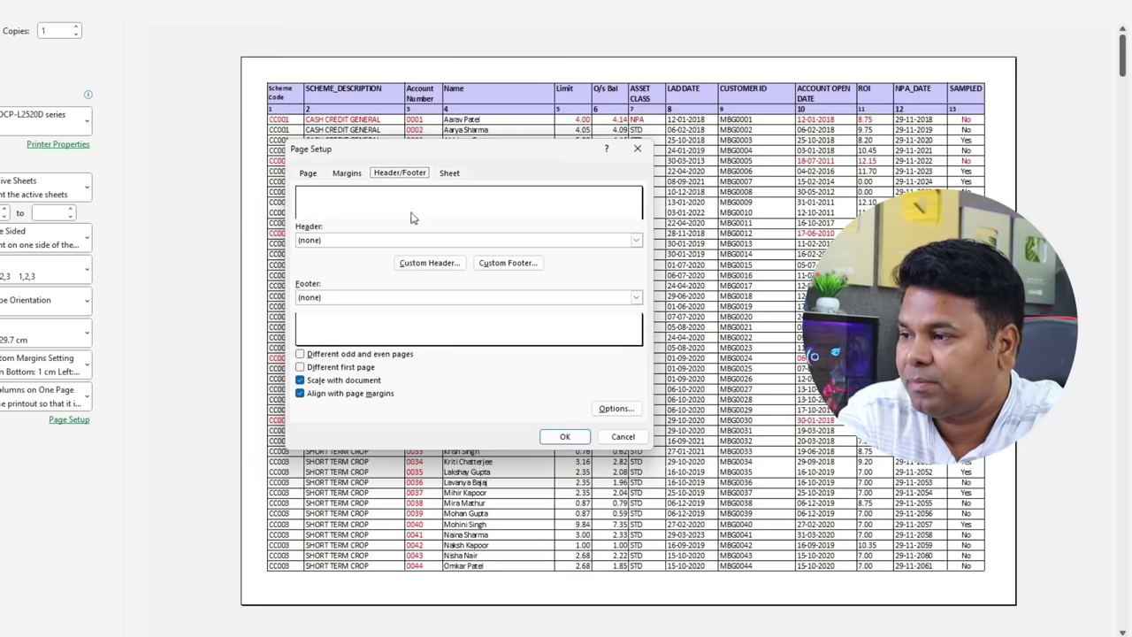
{"action": "left_click", "coordinate": [358, 177]}
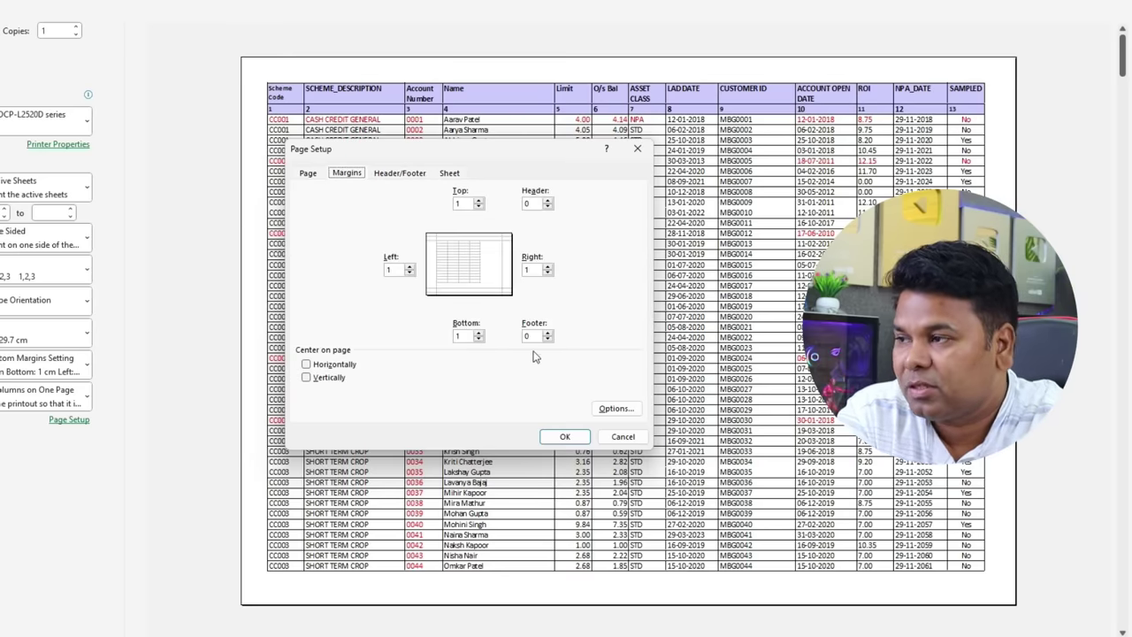
{"action": "left_click", "coordinate": [401, 175]}
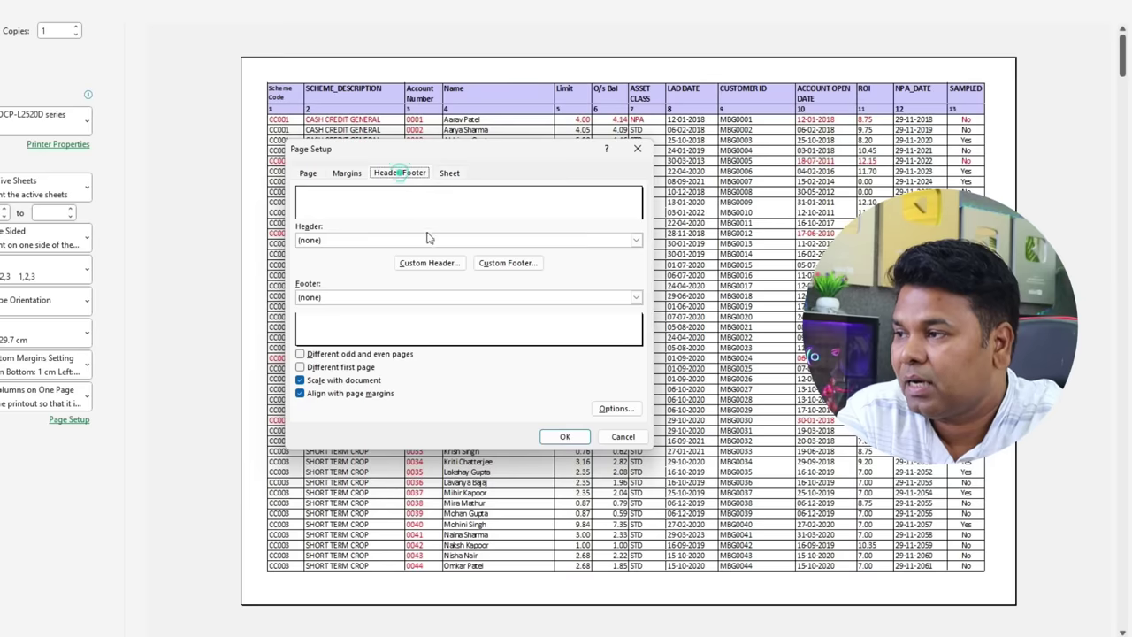
{"action": "left_click", "coordinate": [622, 298]}
{"action": "left_click", "coordinate": [319, 328]}
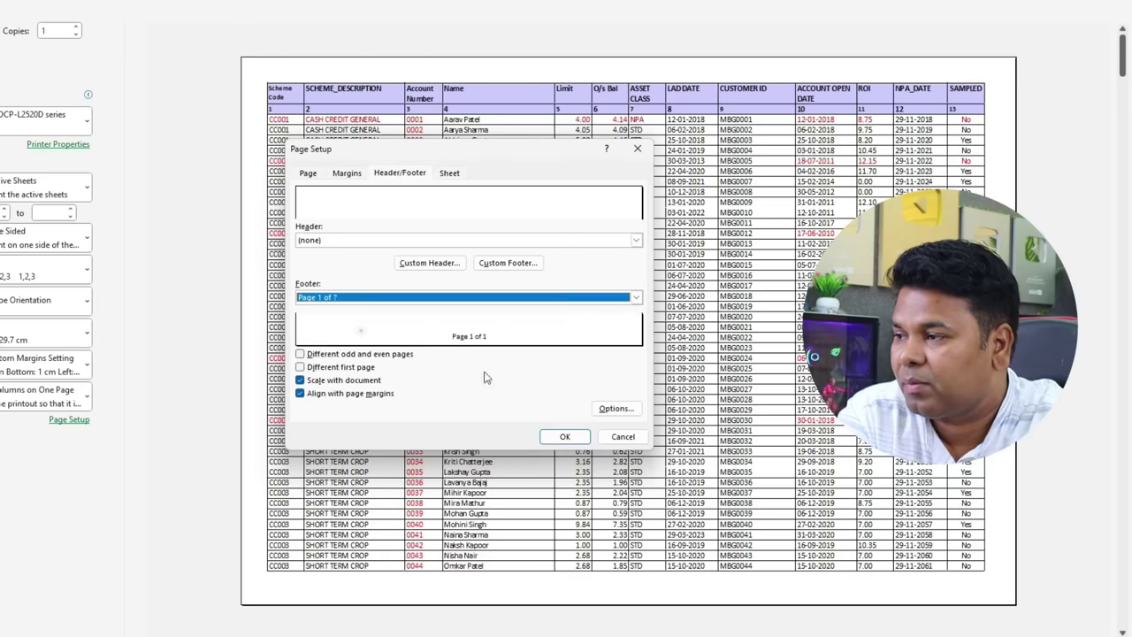
{"action": "left_click", "coordinate": [566, 437]}
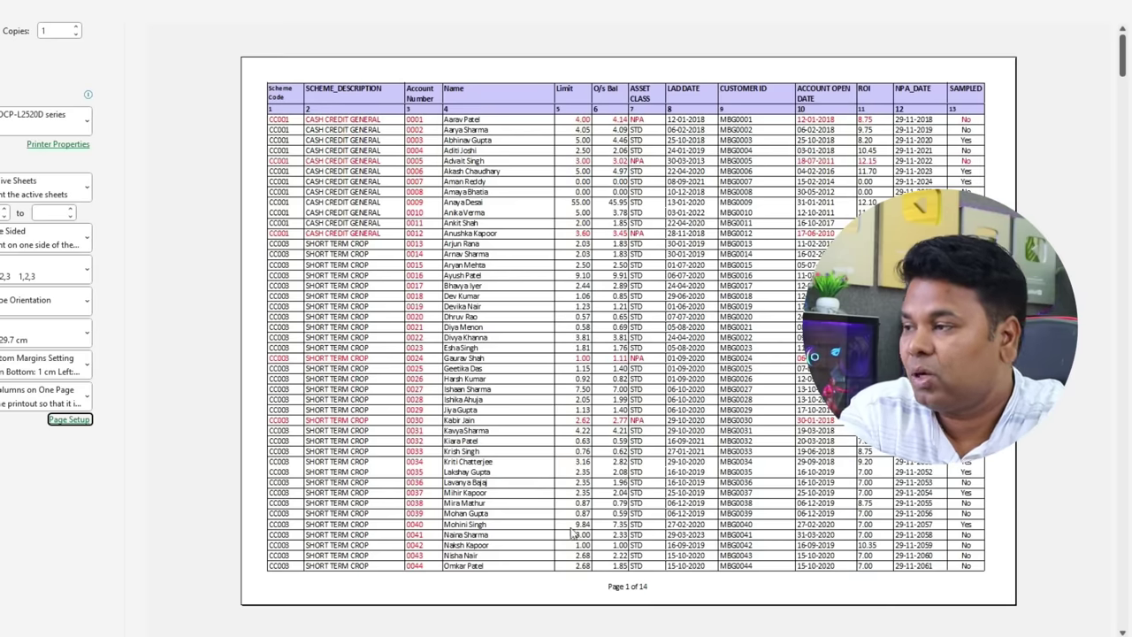
- Browse the footer presets and Sheet settings in Page Setup, then cancel without changes
{"action": "left_click", "coordinate": [71, 420]}
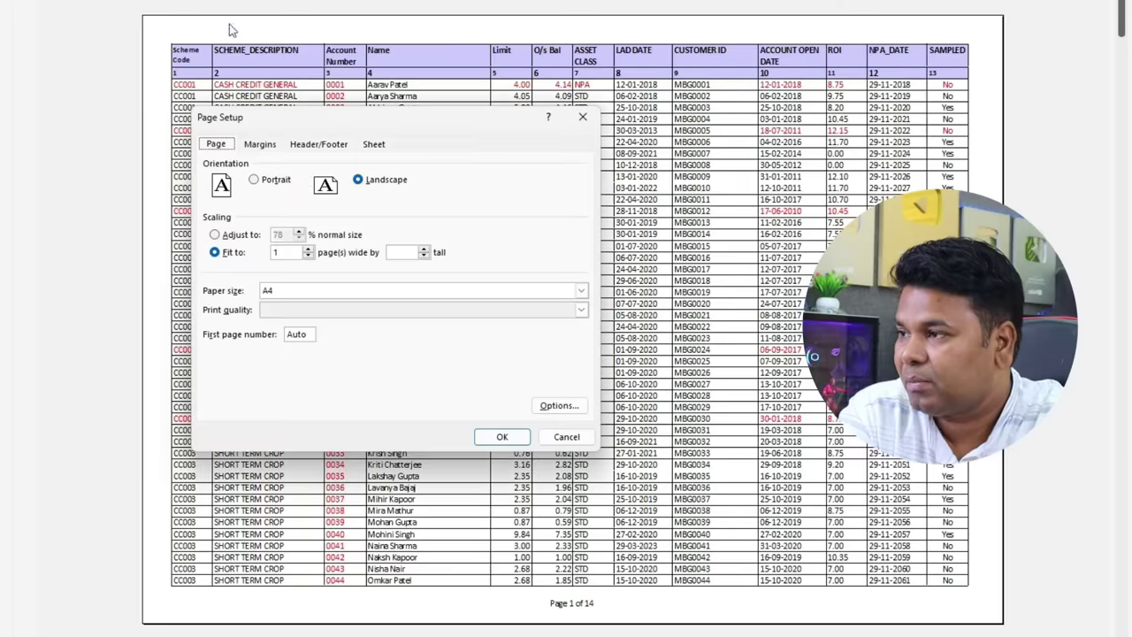
{"action": "left_click", "coordinate": [294, 147]}
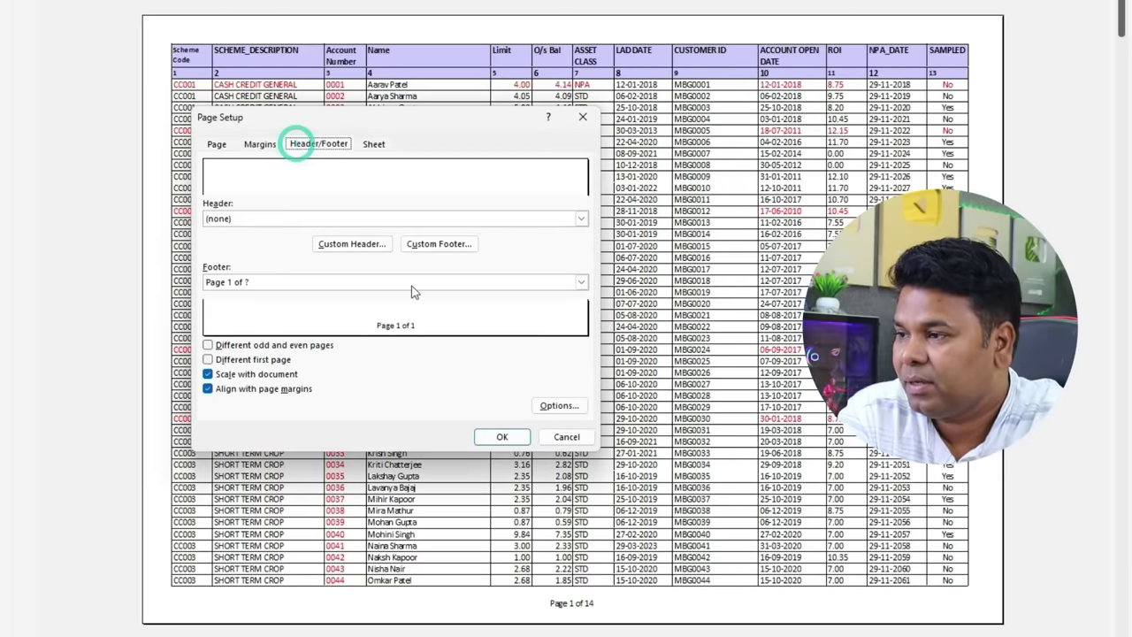
{"action": "left_click", "coordinate": [580, 283]}
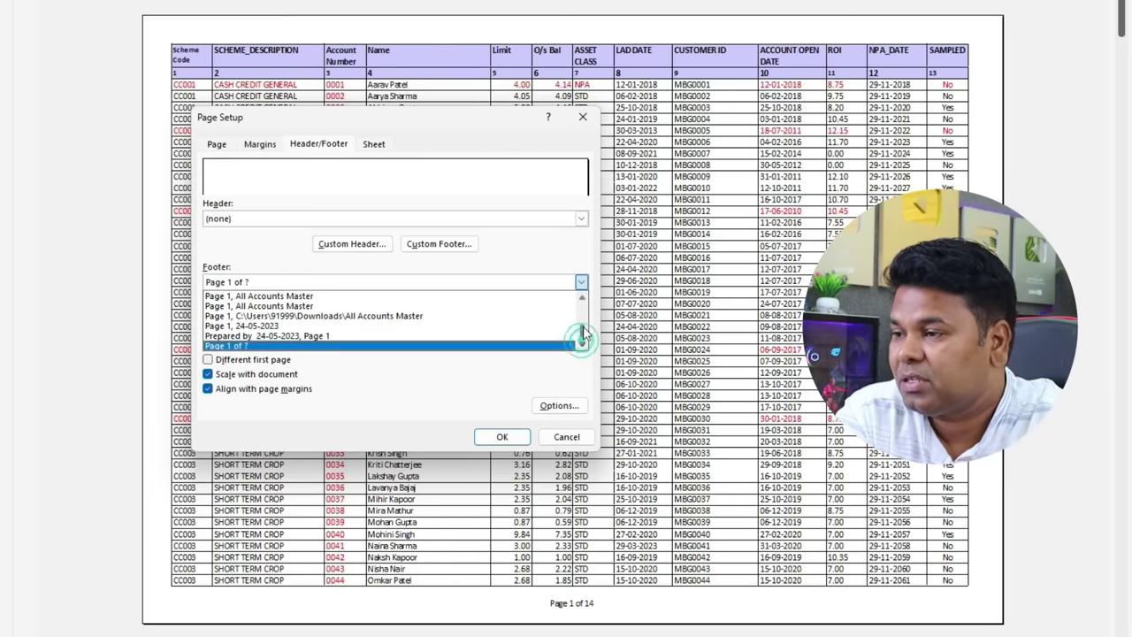
{"action": "left_click_drag", "start_coordinate": [583, 333], "coordinate": [583, 303]}
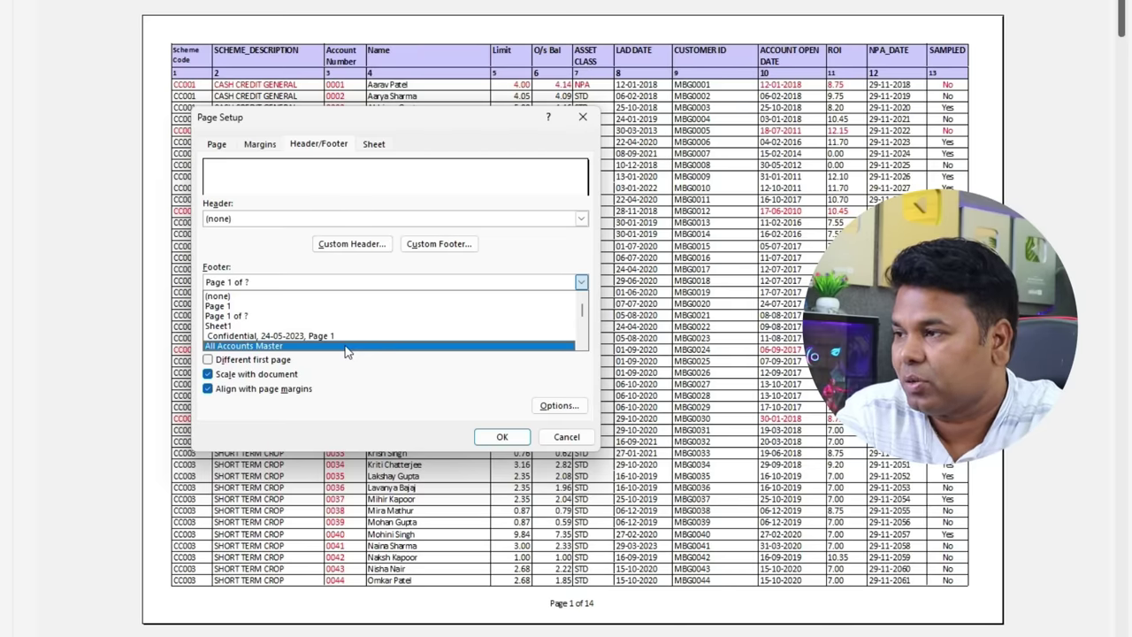
{"action": "left_click", "coordinate": [374, 143]}
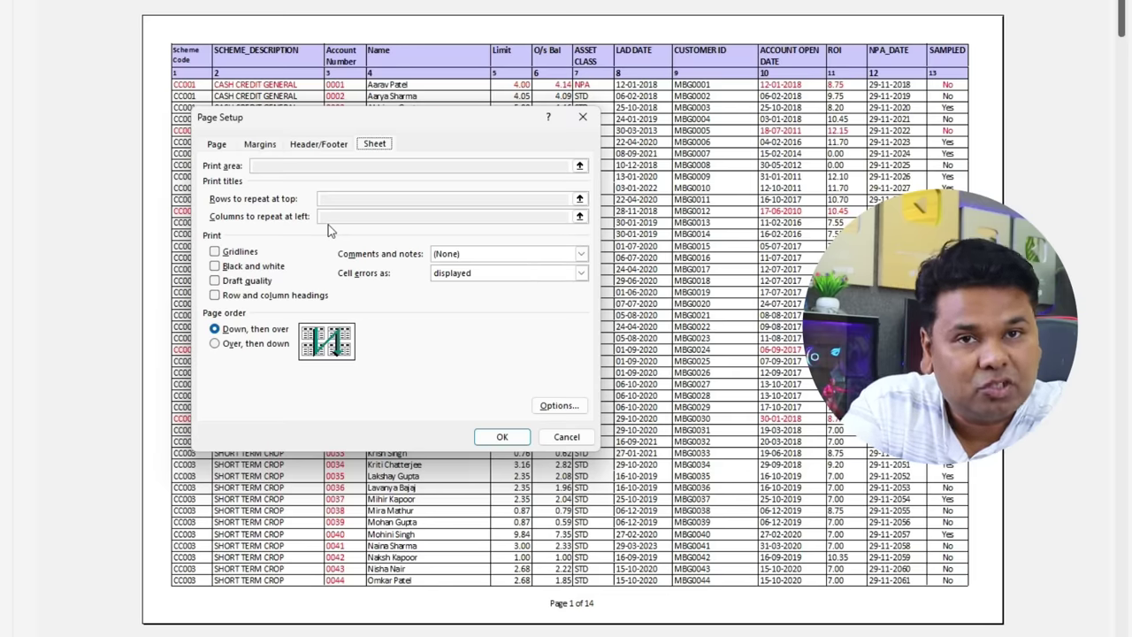
{"action": "left_click", "coordinate": [564, 436]}
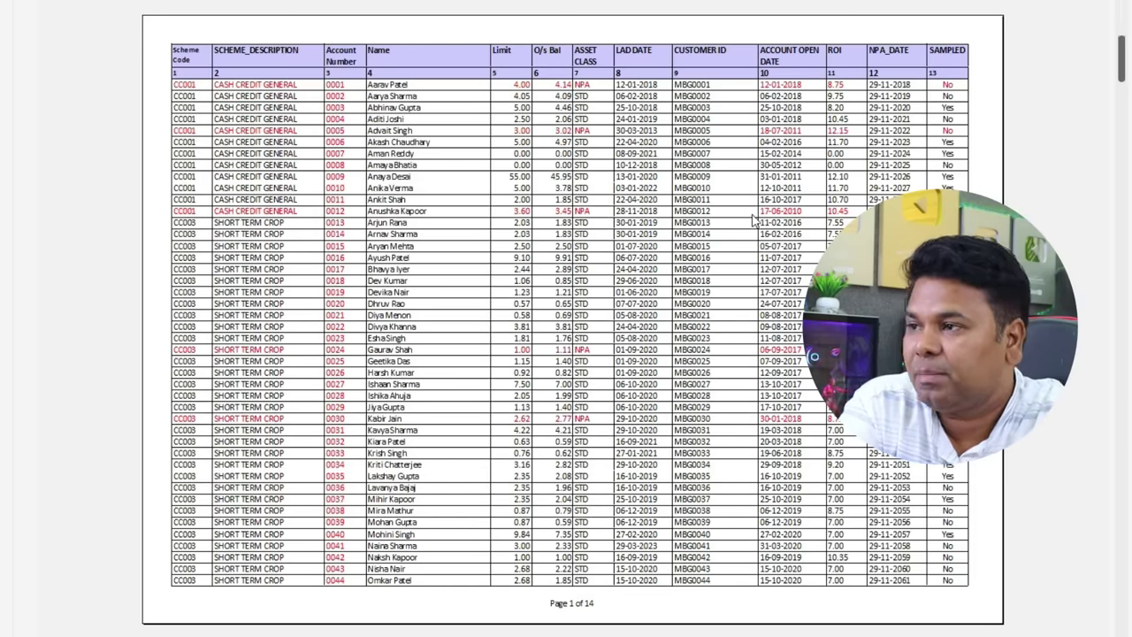
- Page through the 14-page preview, return to page 1, and view Page Setup's Sheet settings
{"action": "scroll", "coordinate": [753, 219], "scroll_direction": "down", "scroll_amount": 1}
{"action": "scroll", "coordinate": [753, 219], "scroll_direction": "up", "scroll_amount": 1}
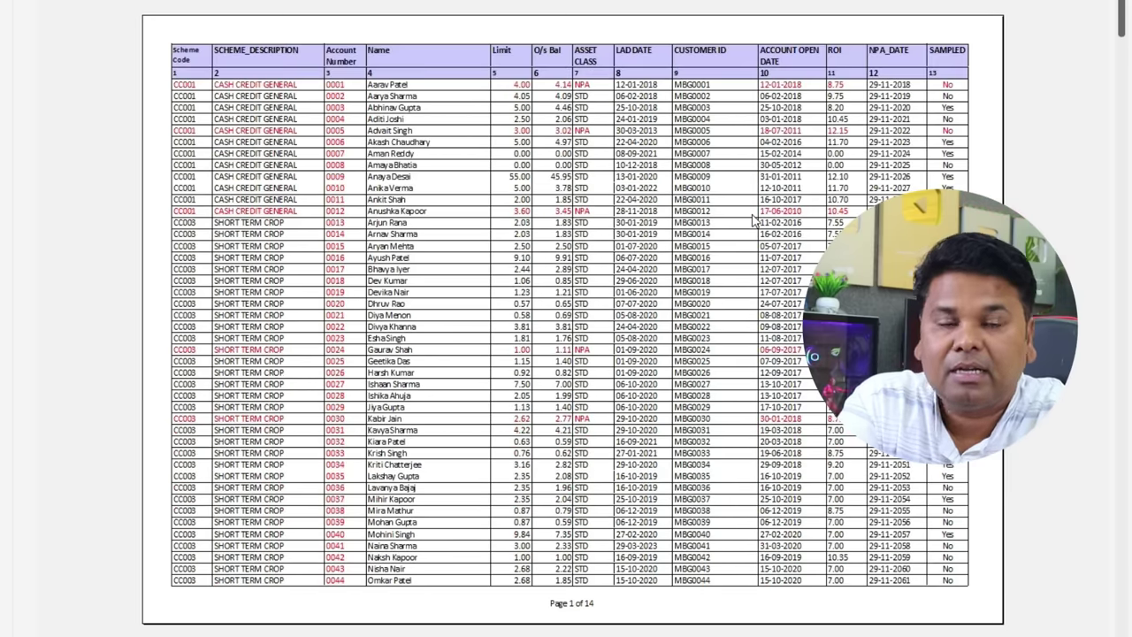
{"action": "scroll", "coordinate": [754, 230], "scroll_direction": "down", "scroll_amount": 1}
{"action": "scroll", "coordinate": [754, 235], "scroll_direction": "down", "scroll_amount": 2}
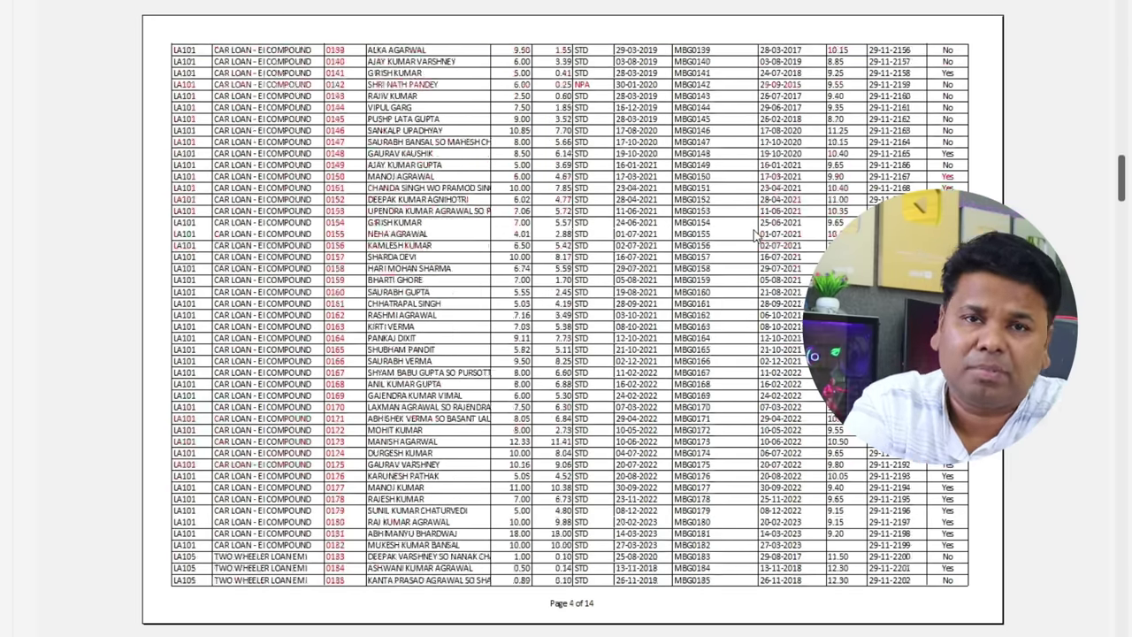
{"action": "scroll", "coordinate": [754, 235], "scroll_direction": "down", "scroll_amount": 2}
{"action": "scroll", "coordinate": [754, 235], "scroll_direction": "down", "scroll_amount": 2}
{"action": "scroll", "coordinate": [755, 234], "scroll_direction": "down", "scroll_amount": 1}
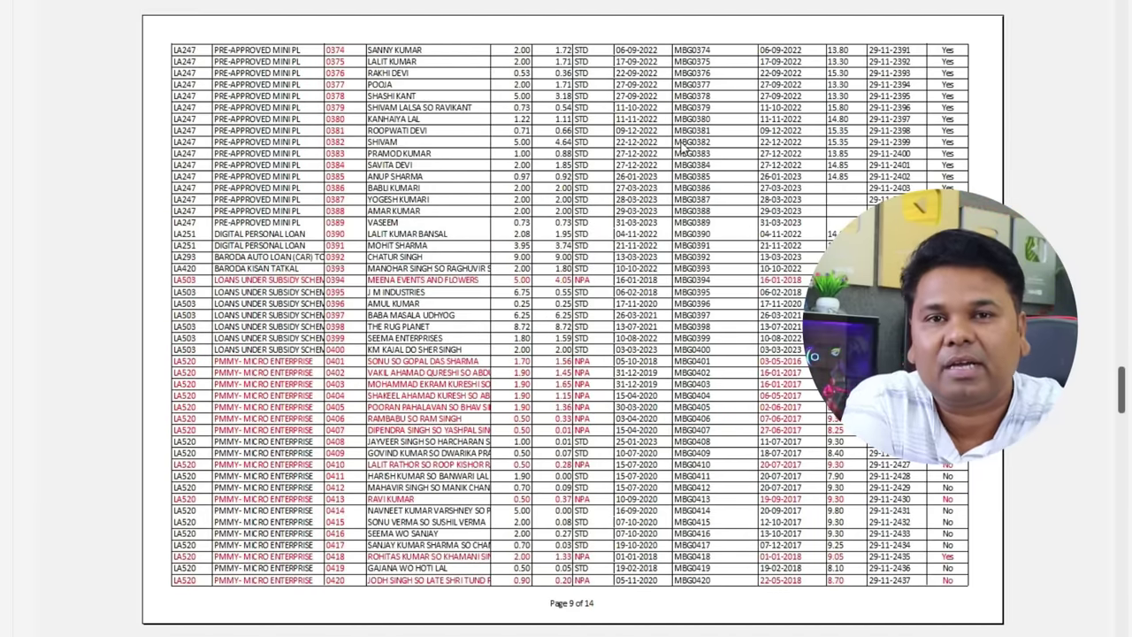
{"action": "scroll", "coordinate": [686, 149], "scroll_direction": "up", "scroll_amount": 2}
{"action": "scroll", "coordinate": [686, 148], "scroll_direction": "up", "scroll_amount": 2}
{"action": "scroll", "coordinate": [686, 148], "scroll_direction": "up", "scroll_amount": 2}
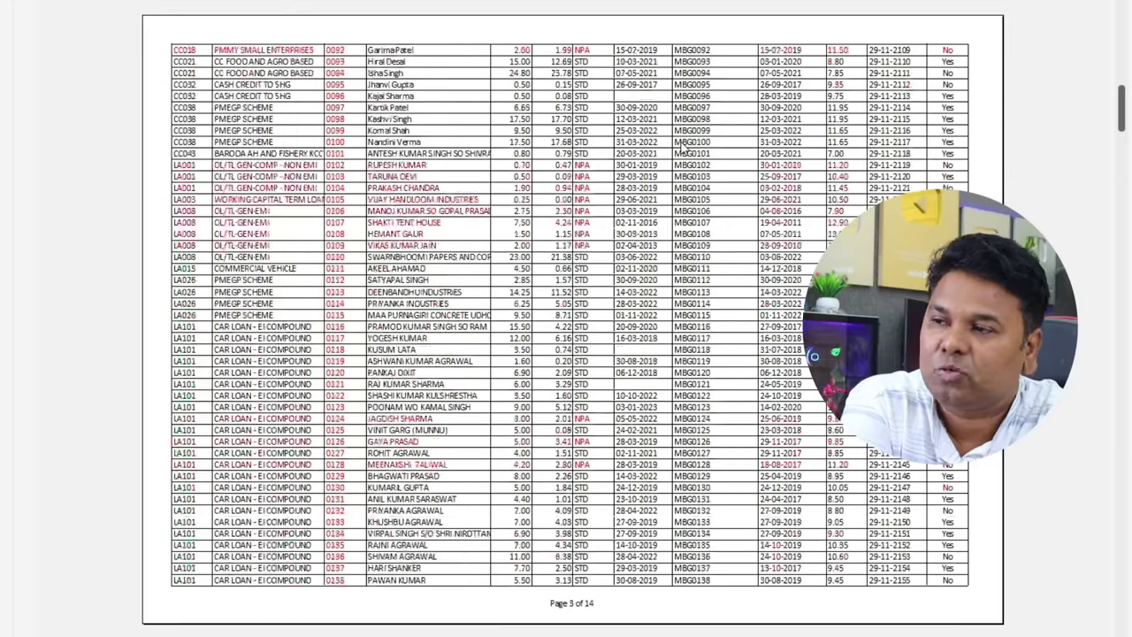
{"action": "scroll", "coordinate": [686, 149], "scroll_direction": "up", "scroll_amount": 2}
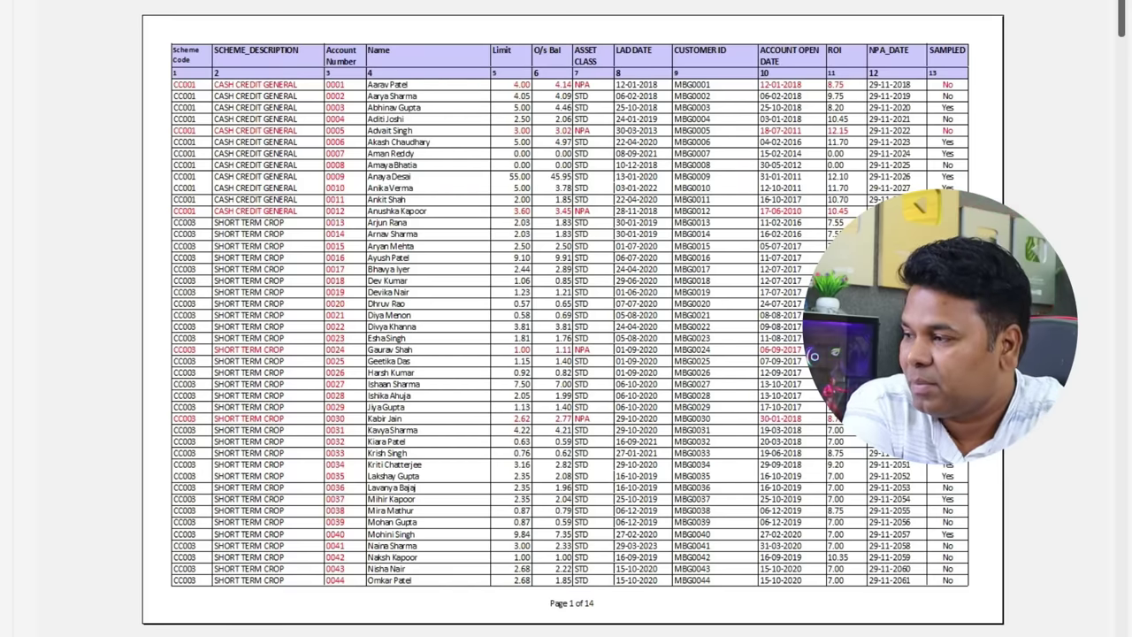
{"action": "left_click", "coordinate": [9, 411]}
{"action": "left_click", "coordinate": [375, 144]}
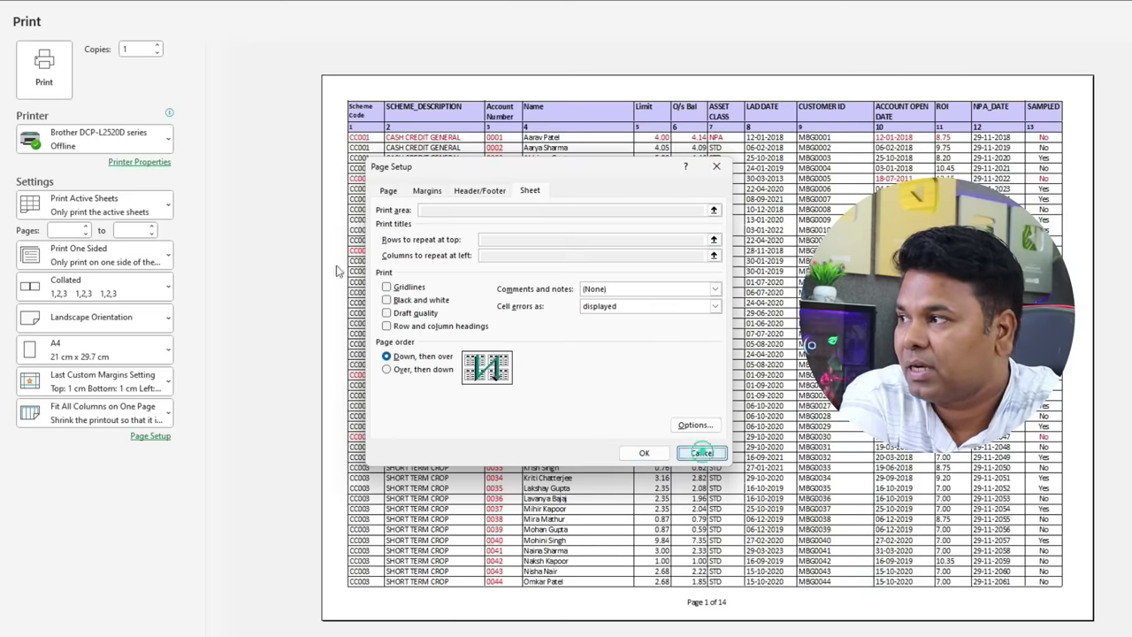
- Set rows $1:$2 to repeat at the top of every printed page via Print Titles
{"action": "left_click", "coordinate": [698, 453]}
{"action": "key", "text": "Escape"}
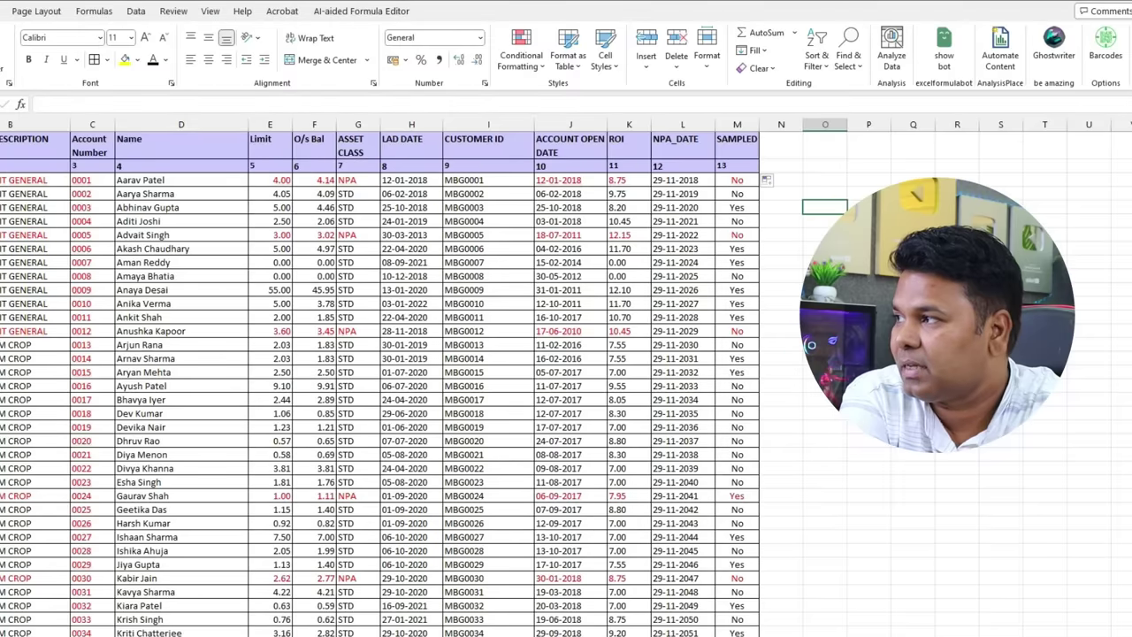
{"action": "left_click", "coordinate": [36, 11]}
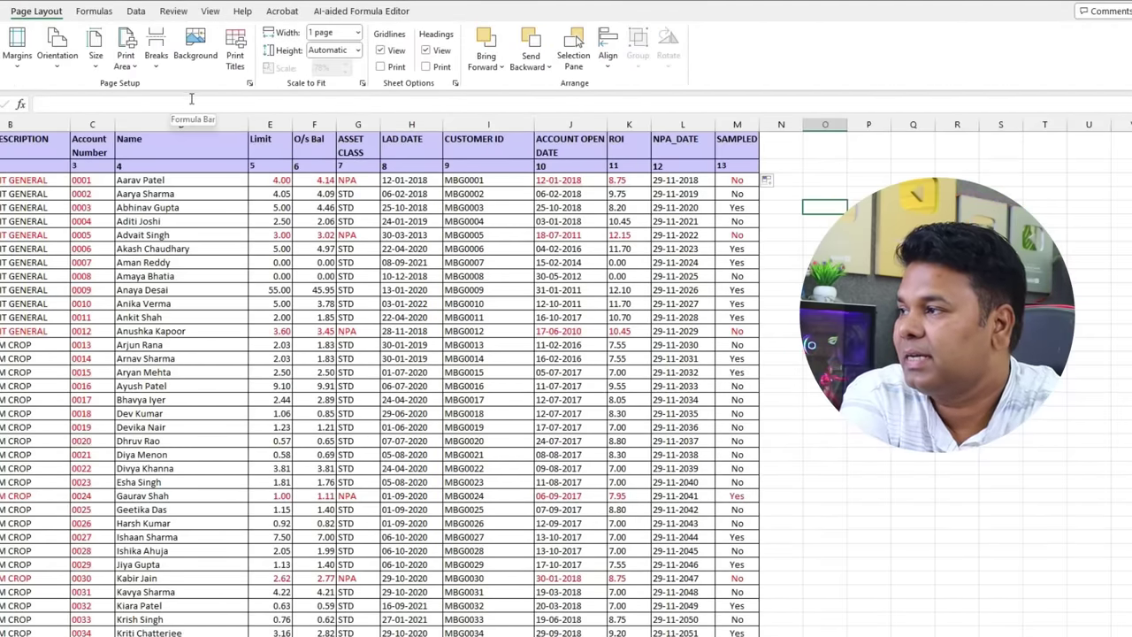
{"action": "left_click", "coordinate": [237, 60]}
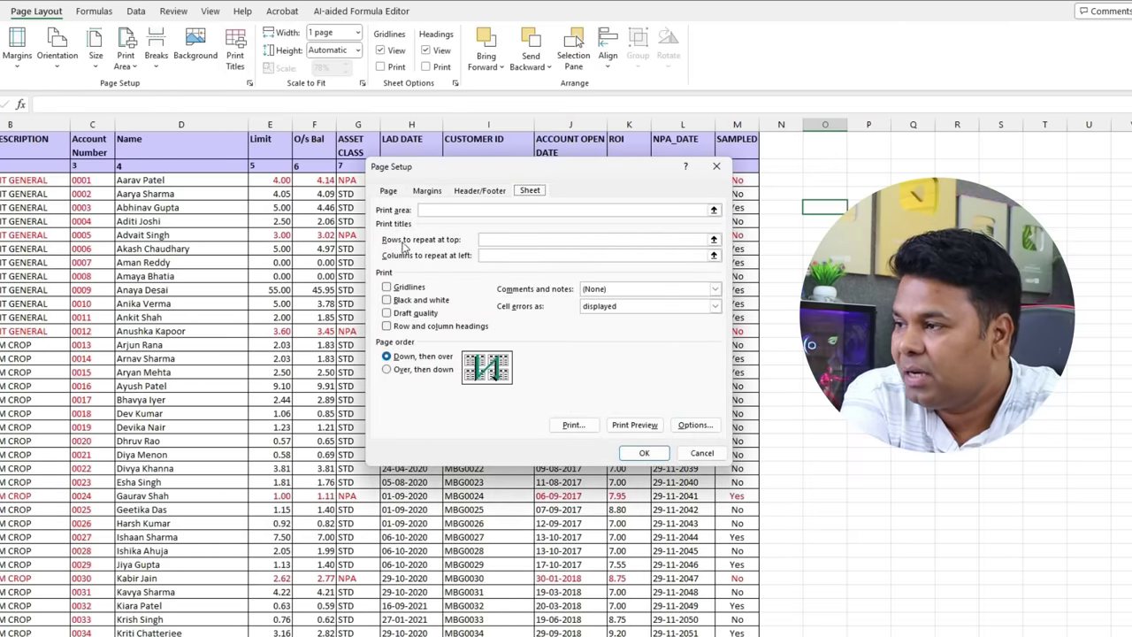
{"action": "left_click", "coordinate": [712, 240]}
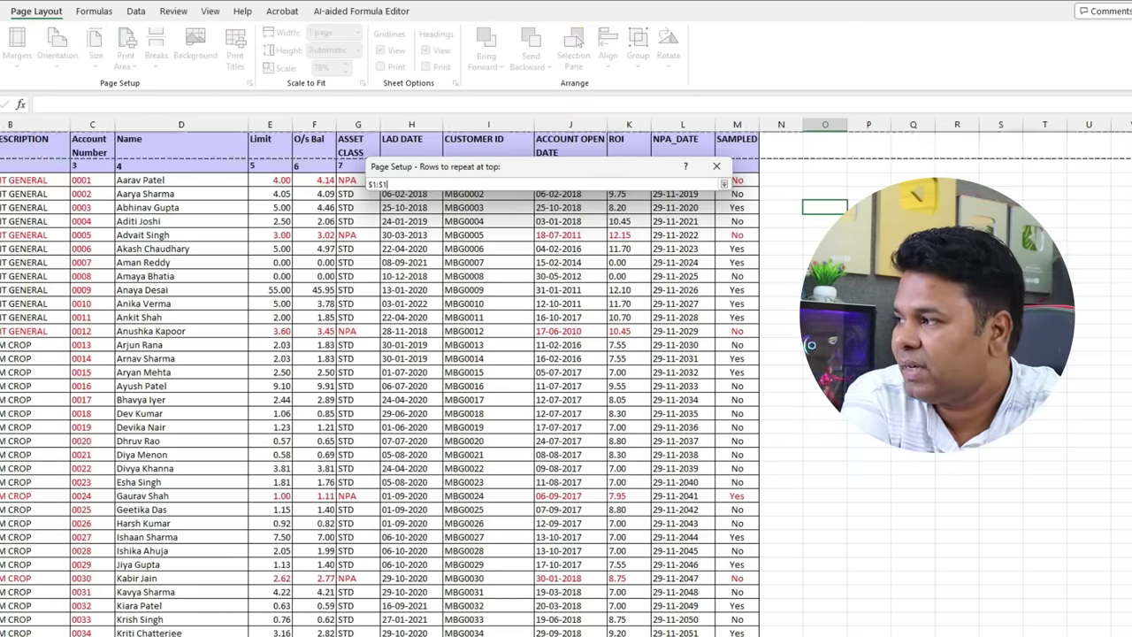
{"action": "left_click_drag", "start_coordinate": [11, 180], "coordinate": [12, 200]}
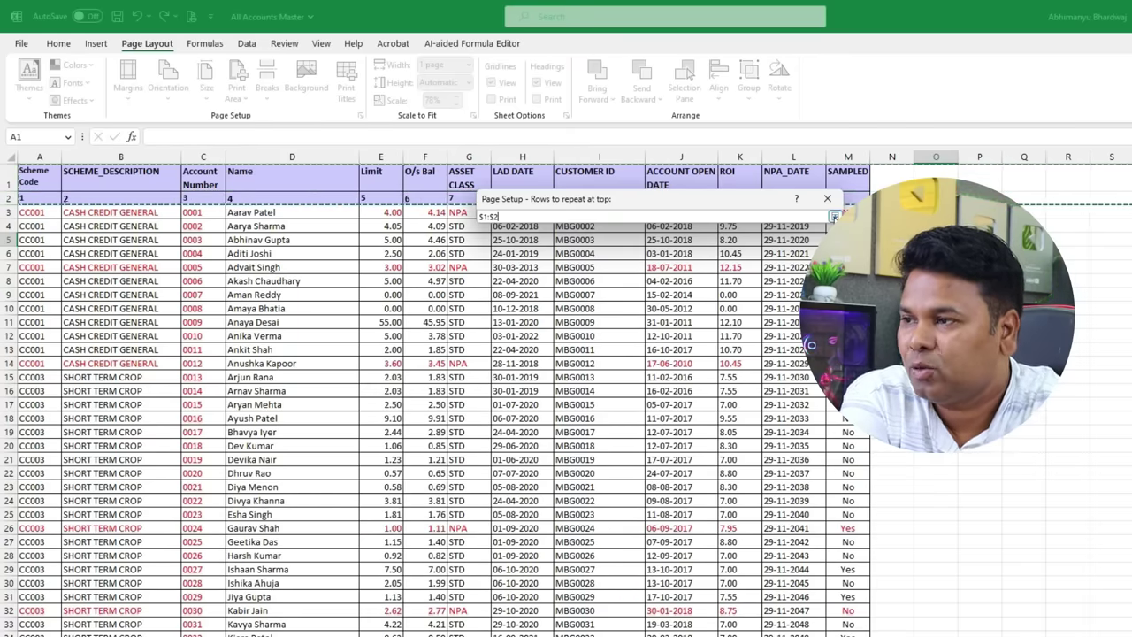
{"action": "left_click", "coordinate": [834, 216]}
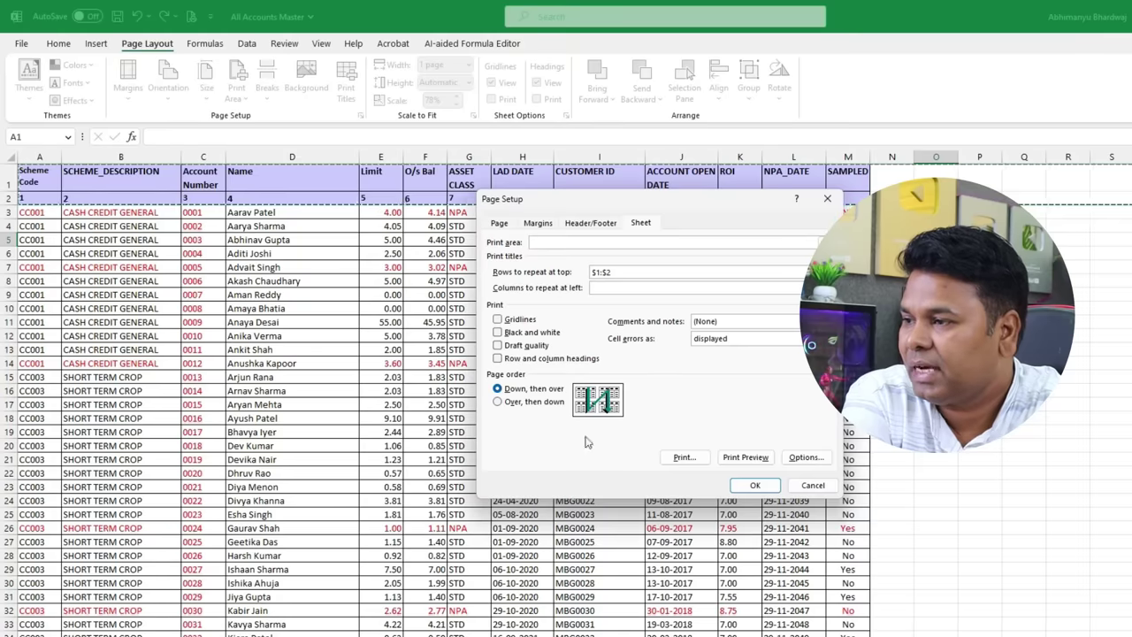
{"action": "left_click", "coordinate": [756, 486]}
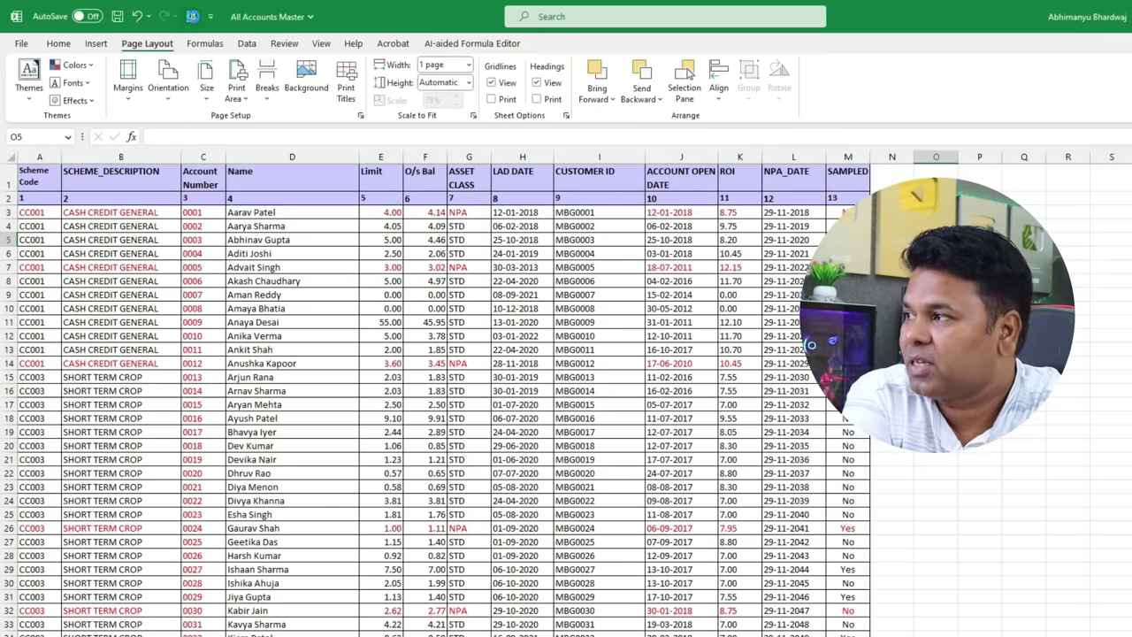
- Preview the printout and scroll through the 15 pages to confirm the repeated headers
{"action": "left_click", "coordinate": [190, 16]}
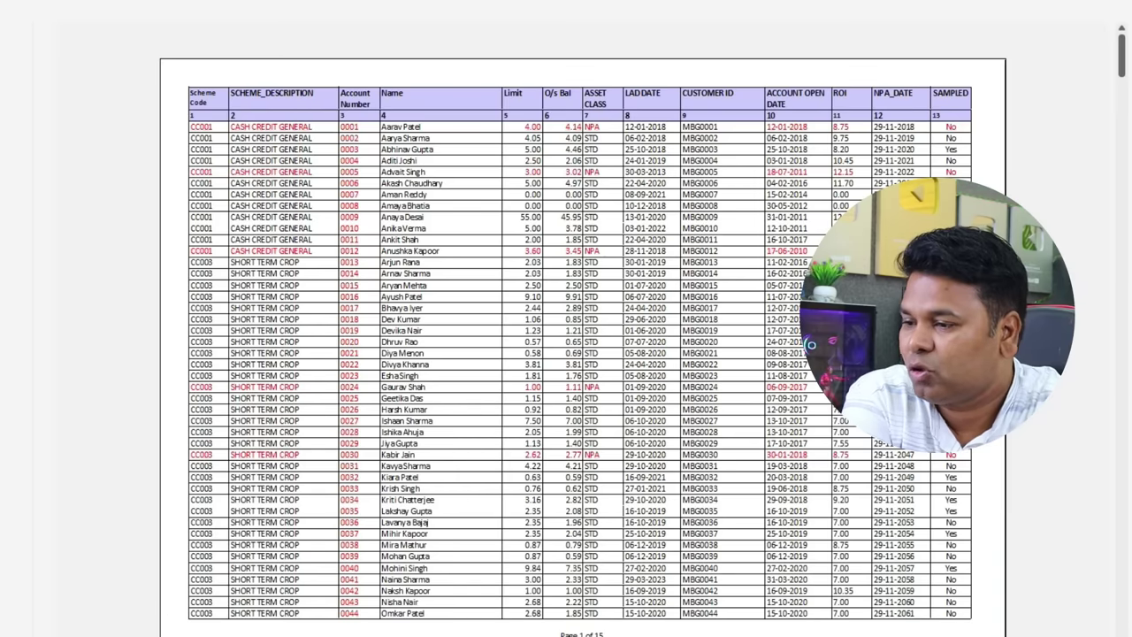
{"action": "scroll", "coordinate": [656, 328], "scroll_direction": "down", "scroll_amount": 1}
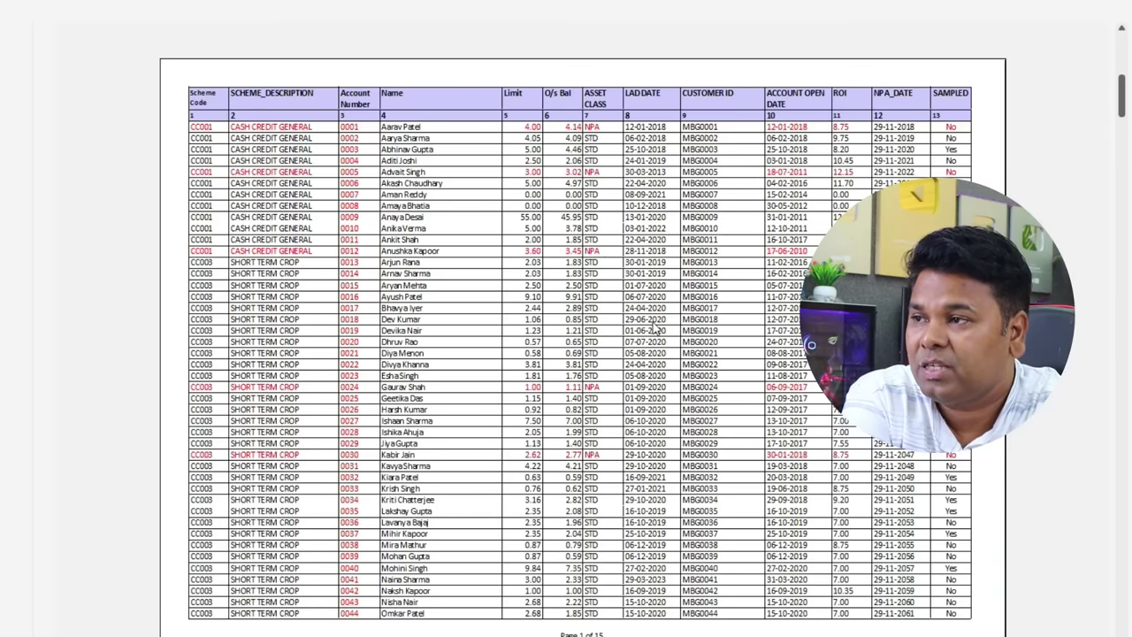
{"action": "scroll", "coordinate": [655, 329], "scroll_direction": "down", "scroll_amount": 1}
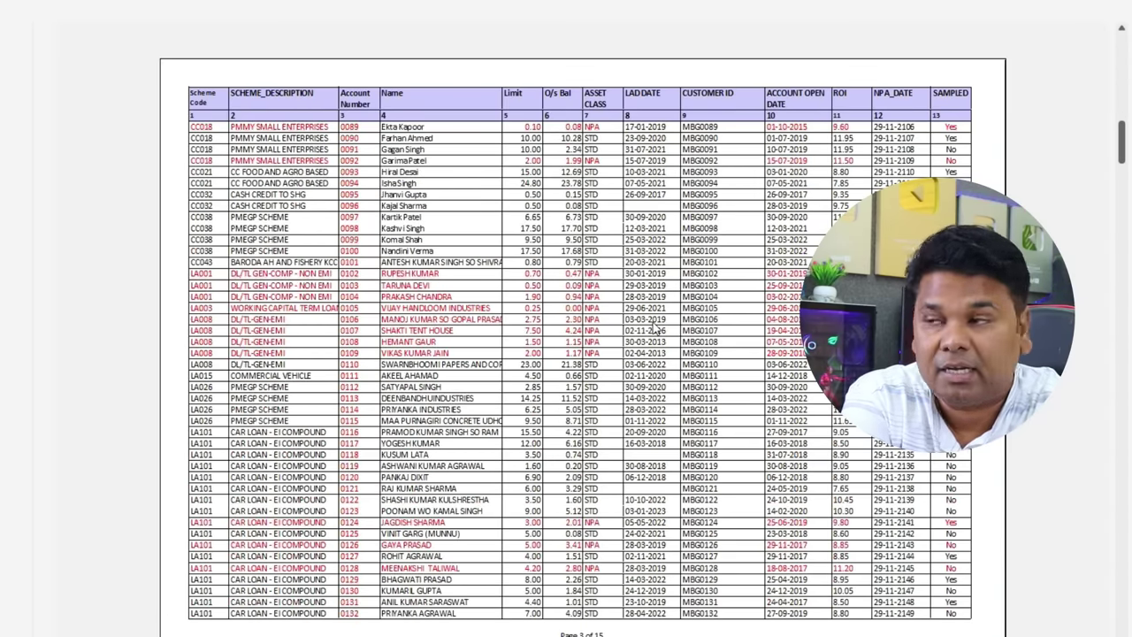
{"action": "scroll", "coordinate": [655, 328], "scroll_direction": "down", "scroll_amount": 1}
{"action": "scroll", "coordinate": [655, 328], "scroll_direction": "down", "scroll_amount": 1}
{"action": "scroll", "coordinate": [655, 328], "scroll_direction": "down", "scroll_amount": 1}
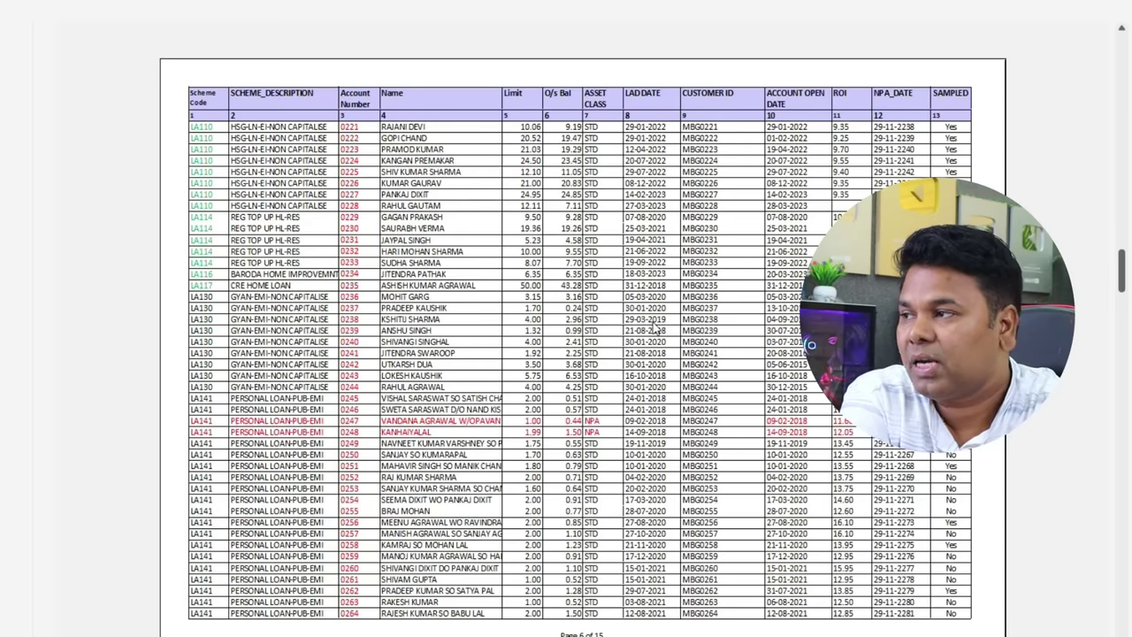
{"action": "scroll", "coordinate": [655, 328], "scroll_direction": "down", "scroll_amount": 2}
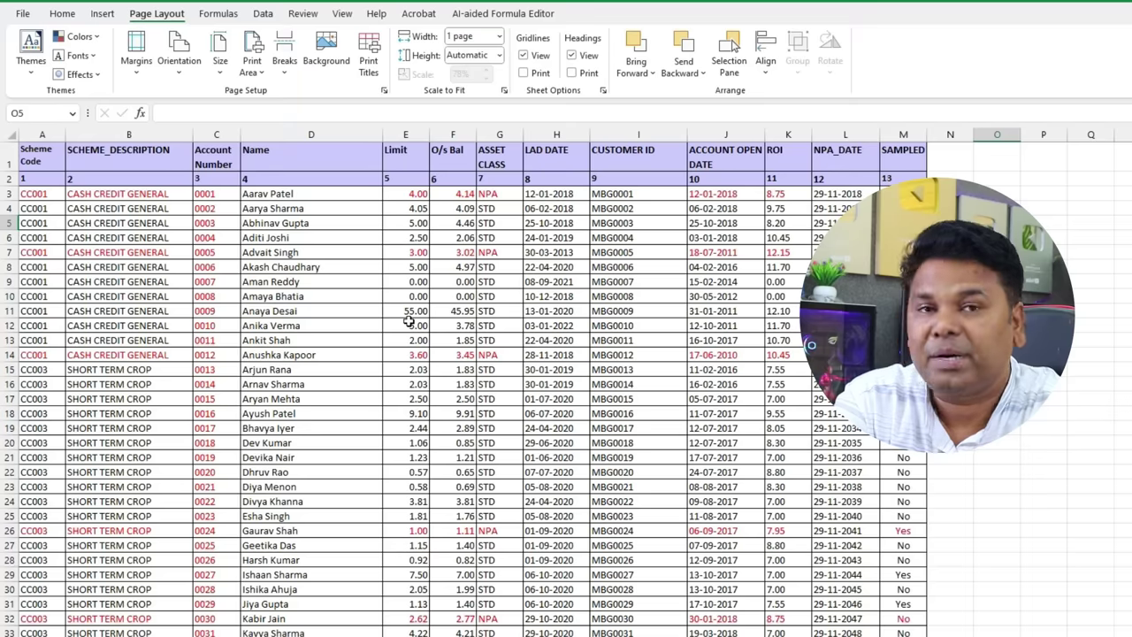
- Enter test values 25 and 252 in column P beside the table, then open print preview
{"action": "left_click", "coordinate": [257, 78]}
{"action": "left_click", "coordinate": [1043, 252]}
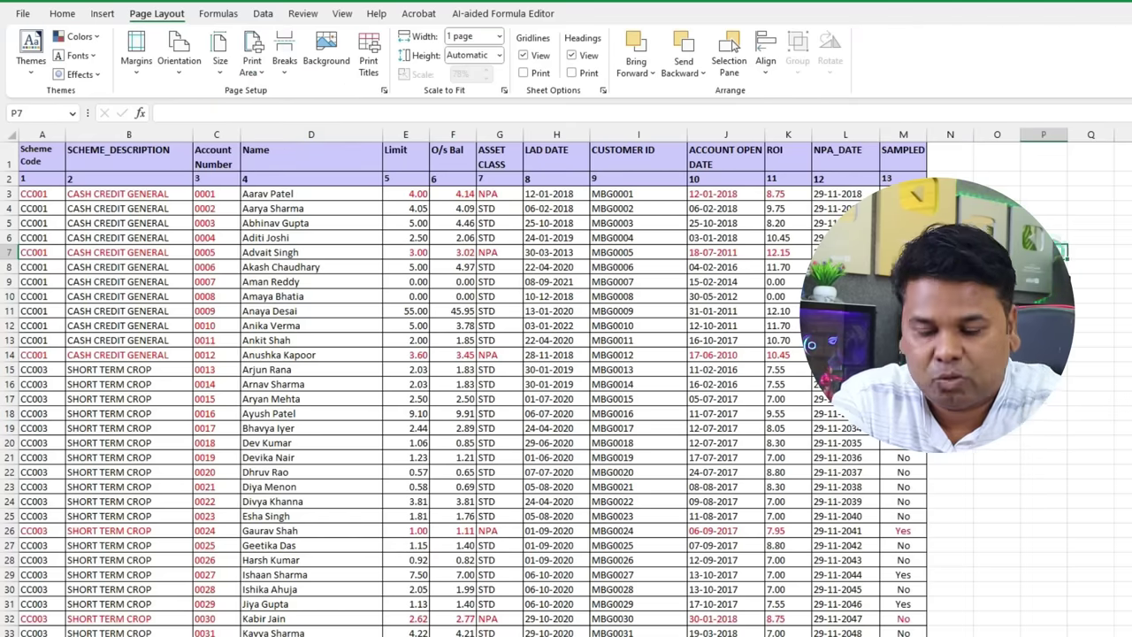
{"action": "key", "text": "Down"}
{"action": "key", "text": "Down"}
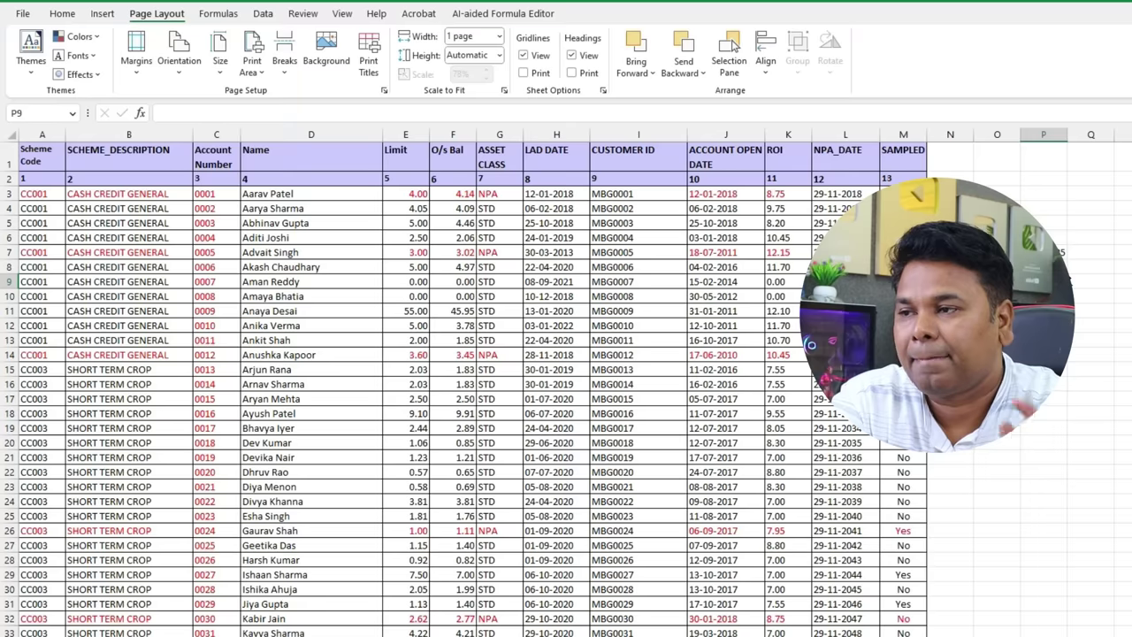
{"action": "key", "text": "Up"}
{"action": "key", "text": "Up"}
{"action": "key", "text": "Down"}
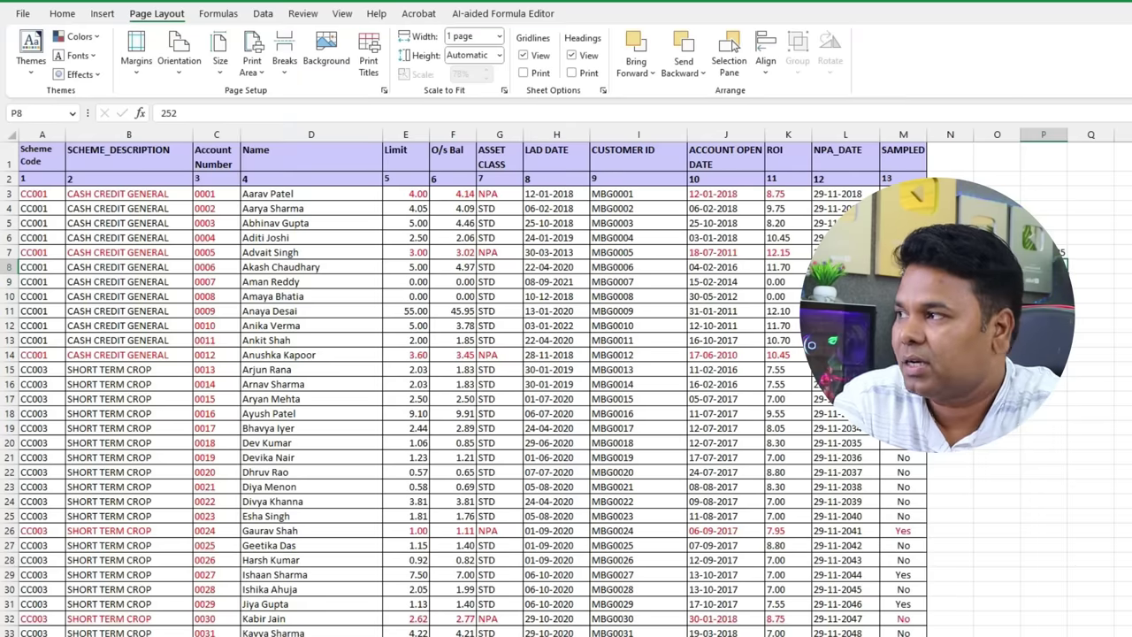
{"action": "key", "text": "ctrl+p"}
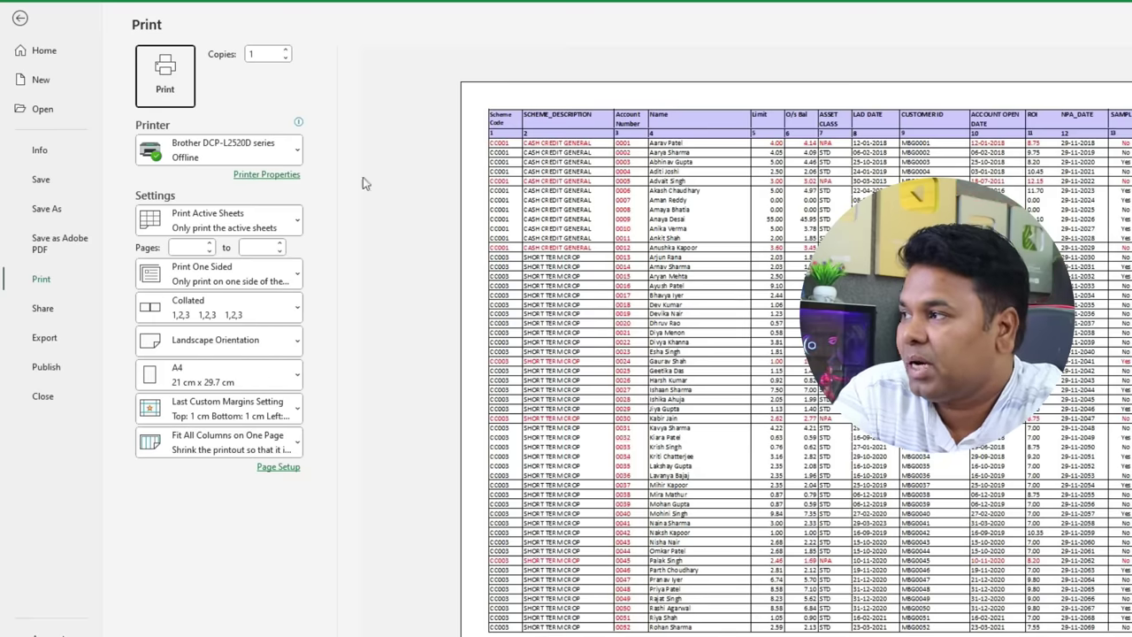
- Close the print preview and select the block P4:Q11 around the test numbers
{"action": "left_click", "coordinate": [19, 19]}
{"action": "left_click", "coordinate": [1105, 308]}
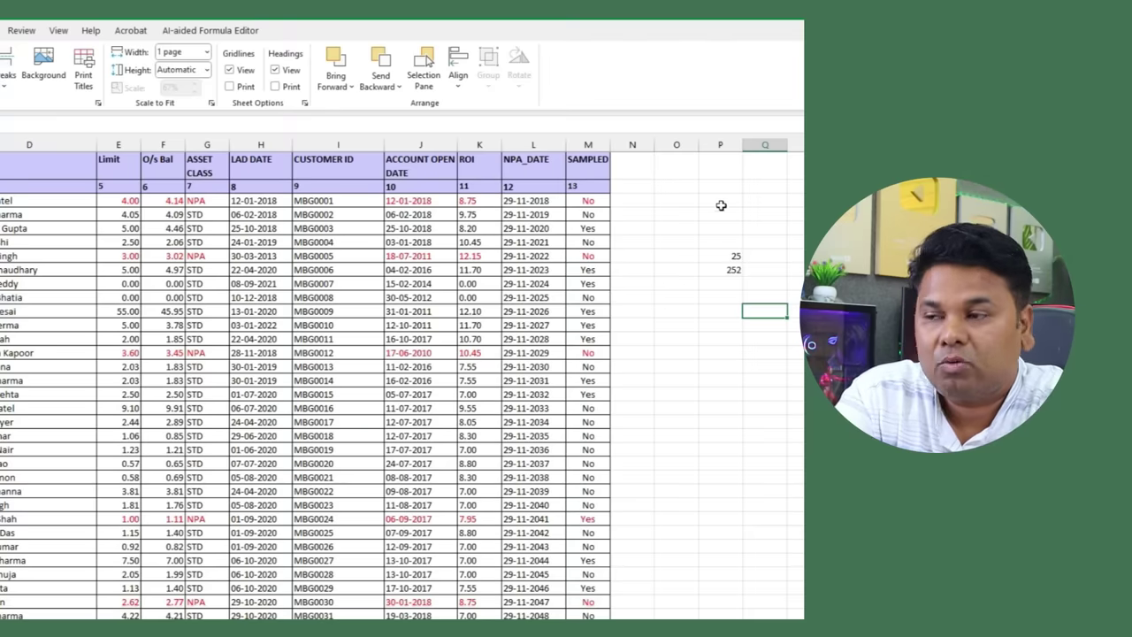
{"action": "left_click_drag", "start_coordinate": [756, 226], "coordinate": [734, 325]}
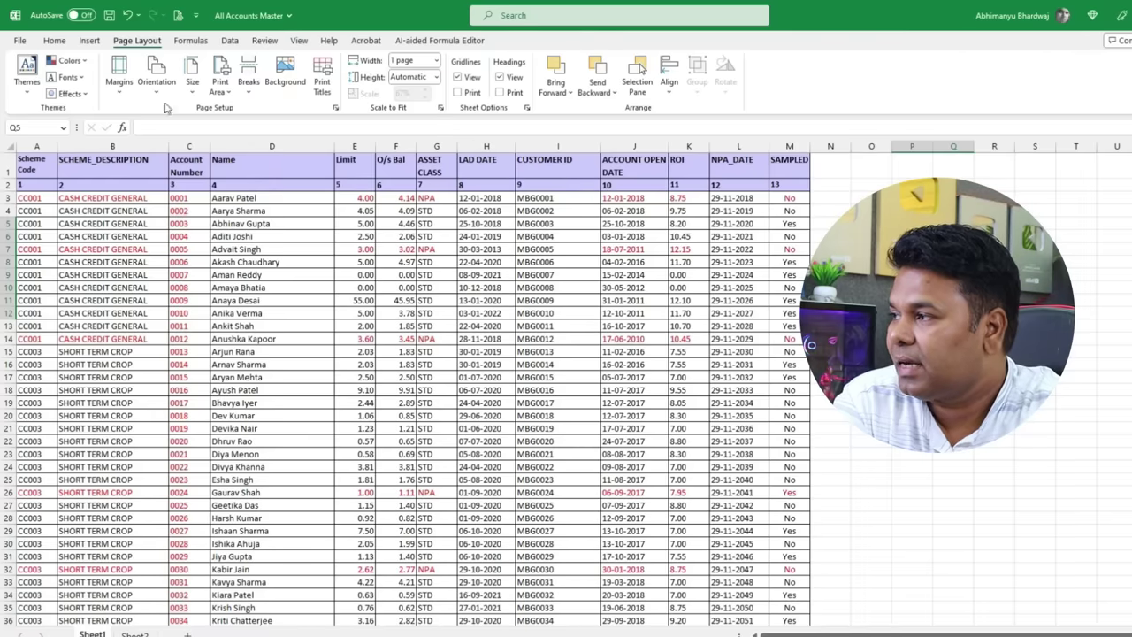
- Set the print area to A1:M26 and preview it as a single page, Page 1 of 1
{"action": "left_click", "coordinate": [220, 87]}
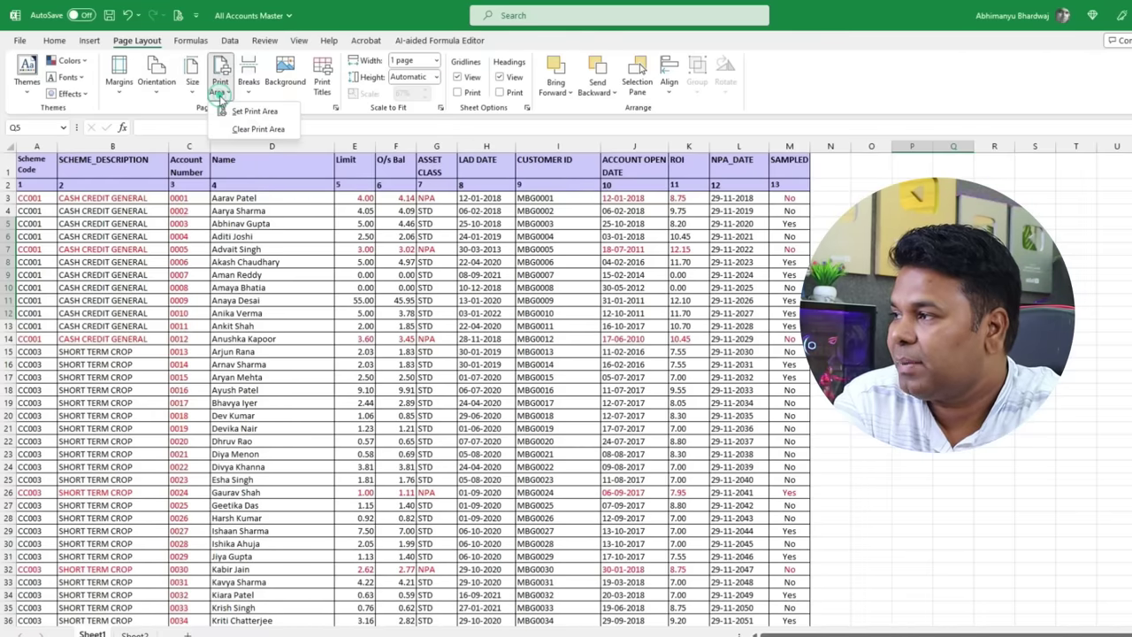
{"action": "left_click", "coordinate": [259, 116]}
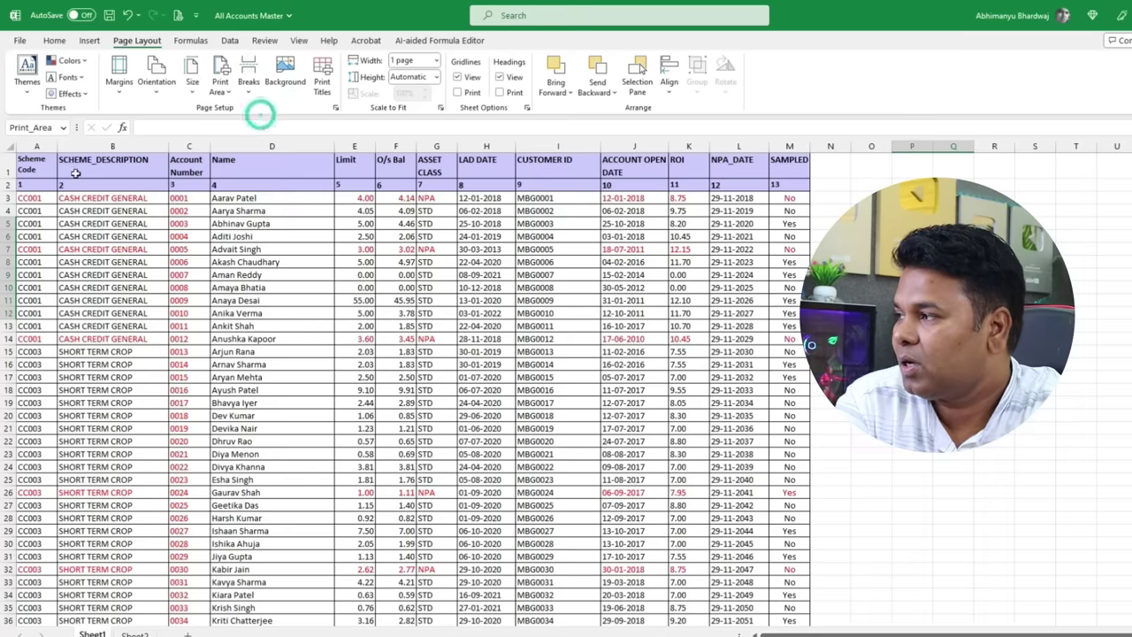
{"action": "left_click_drag", "start_coordinate": [32, 159], "coordinate": [59, 493]}
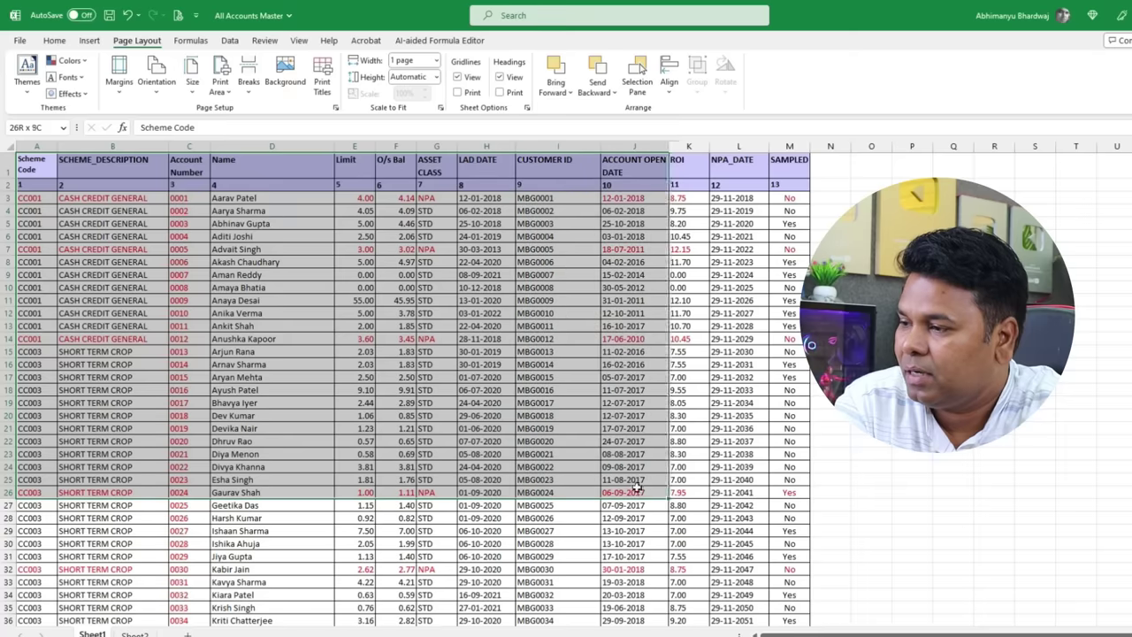
{"action": "left_click_drag", "start_coordinate": [59, 494], "coordinate": [774, 493]}
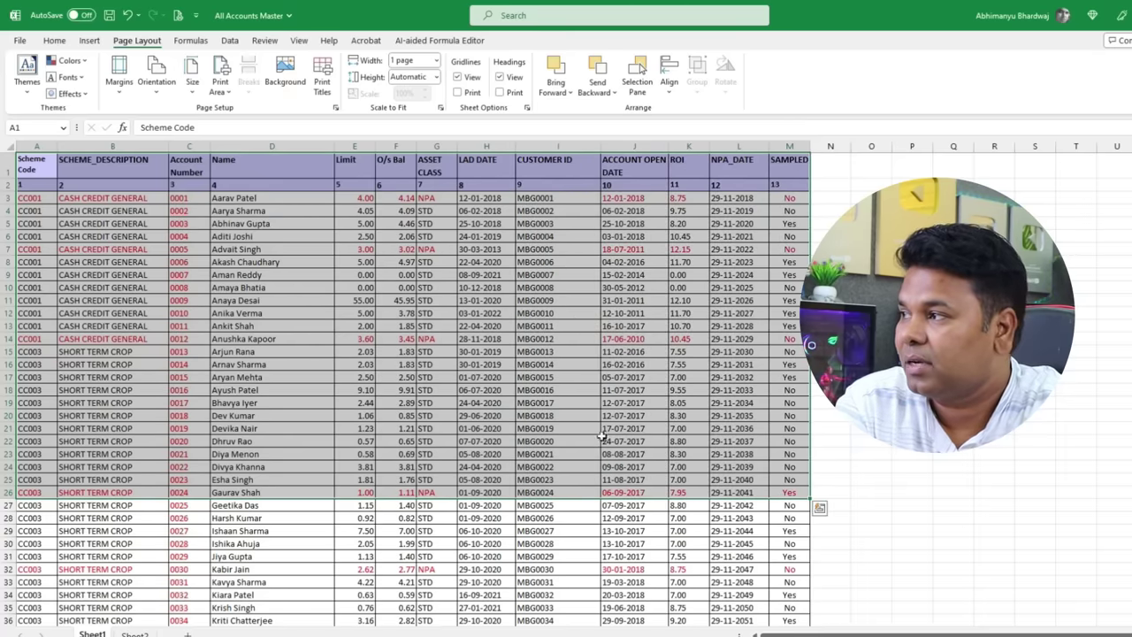
{"action": "left_click", "coordinate": [220, 84]}
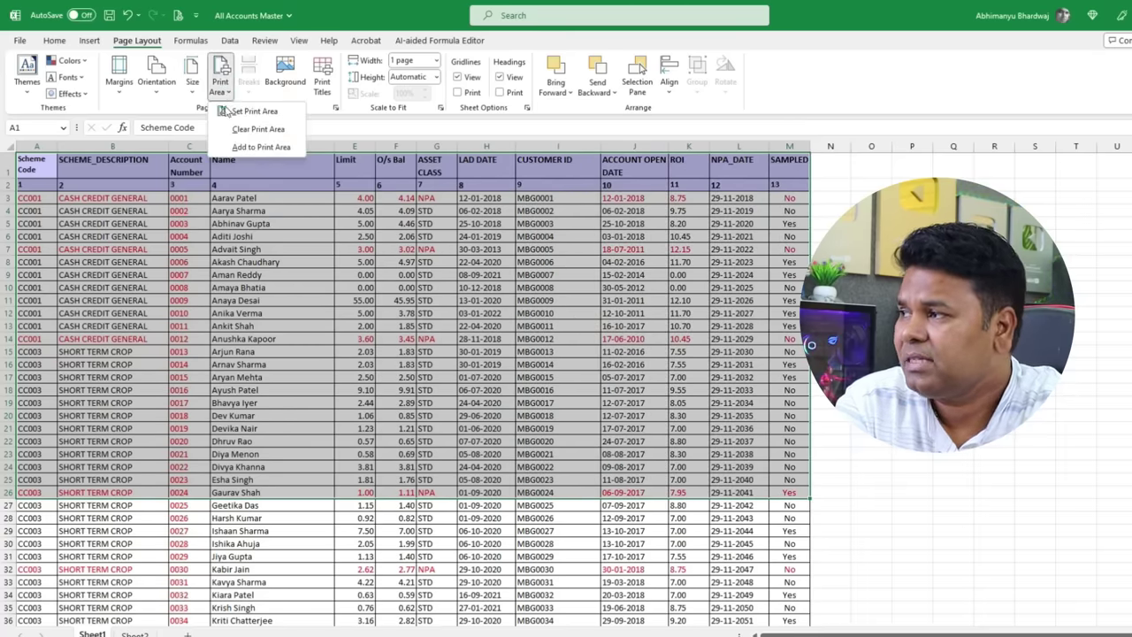
{"action": "left_click", "coordinate": [255, 111]}
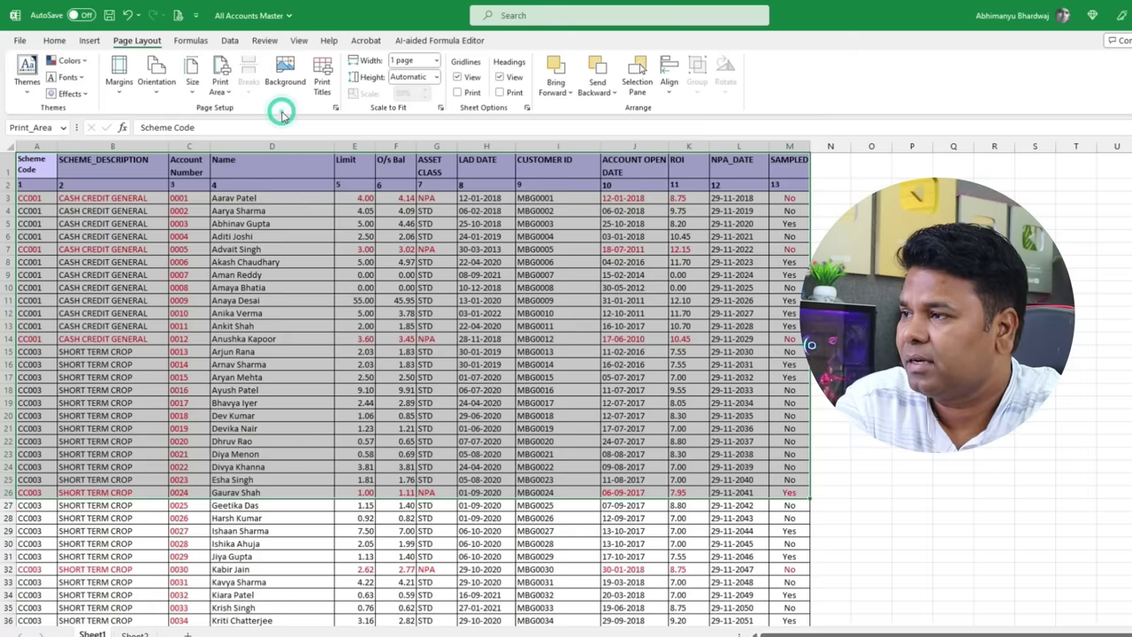
{"action": "left_click", "coordinate": [826, 402]}
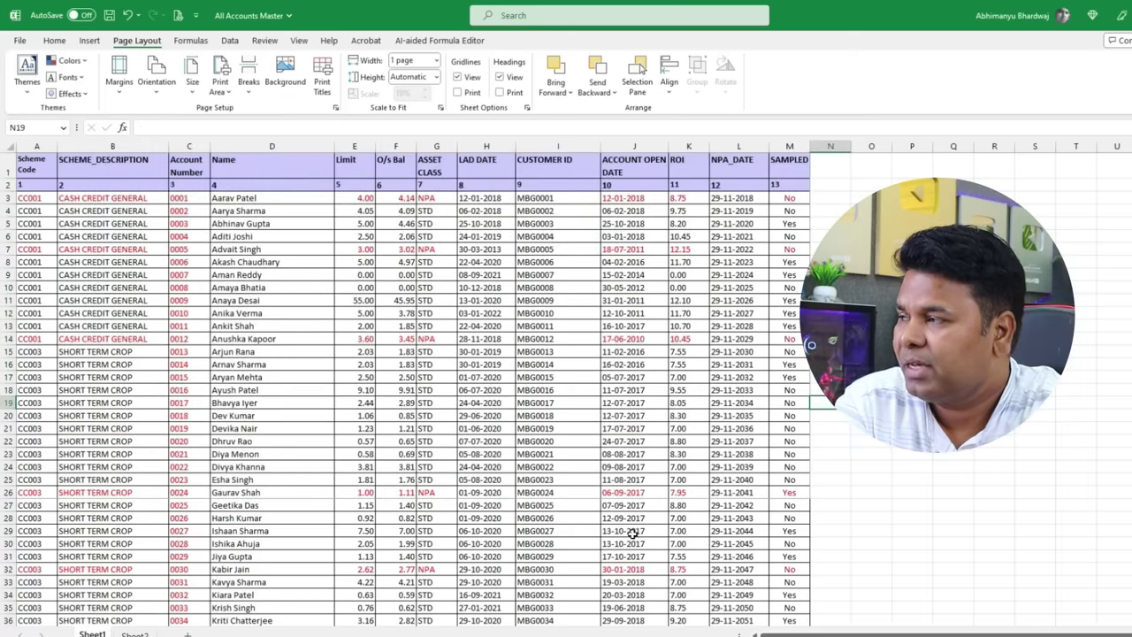
{"action": "left_click", "coordinate": [177, 15]}
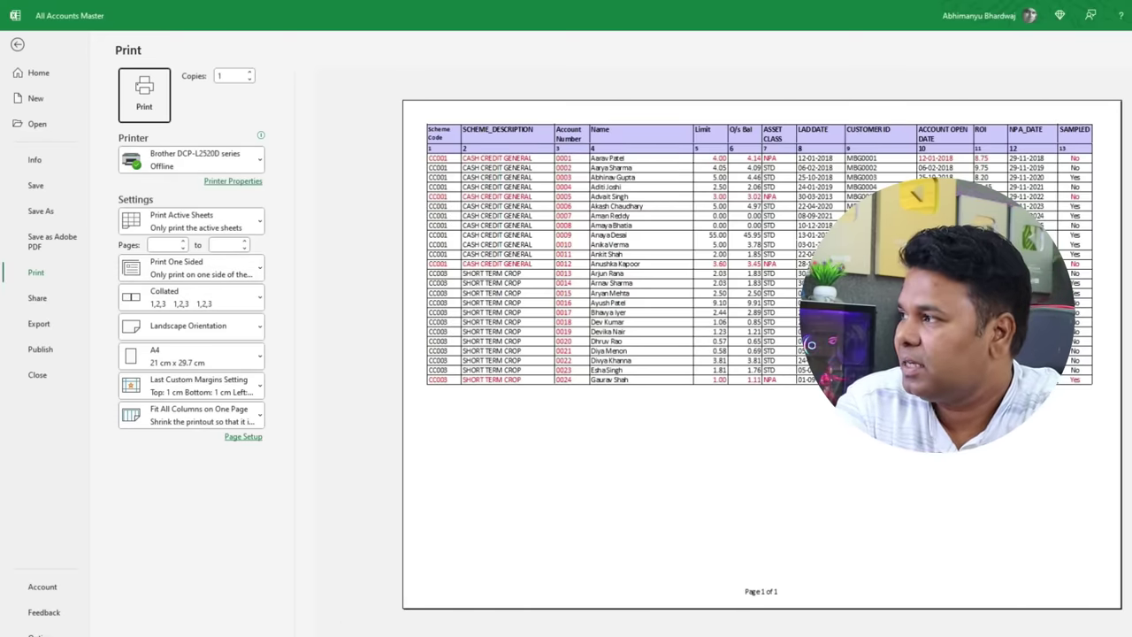
- Clear the print area, check the 13-page preview, and return to the worksheet
{"action": "left_click", "coordinate": [16, 46]}
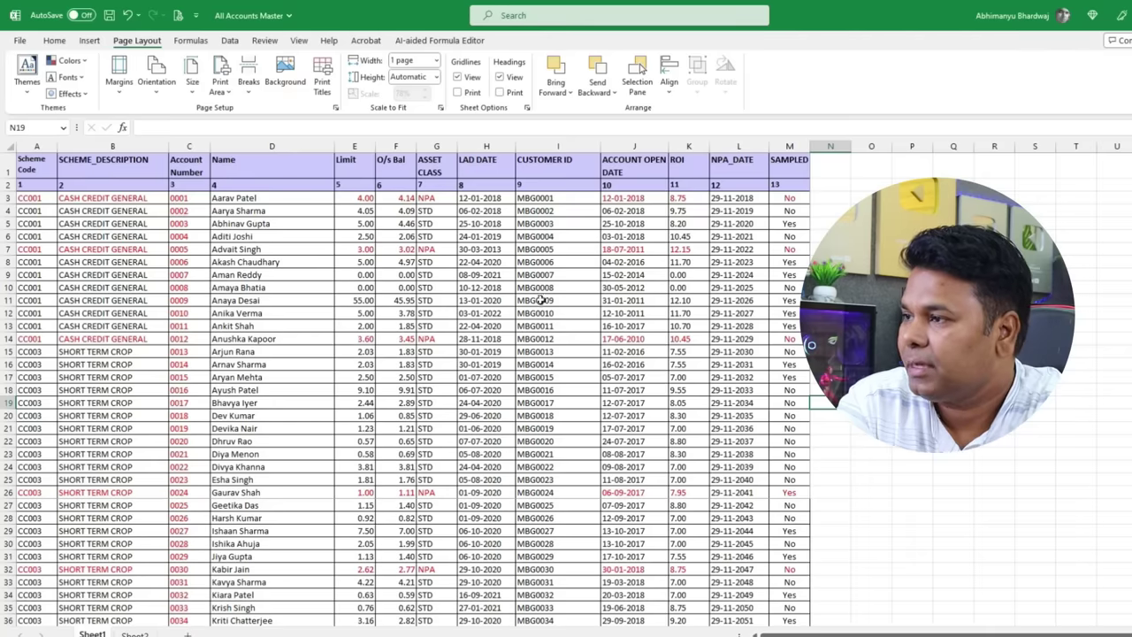
{"action": "left_click", "coordinate": [220, 86]}
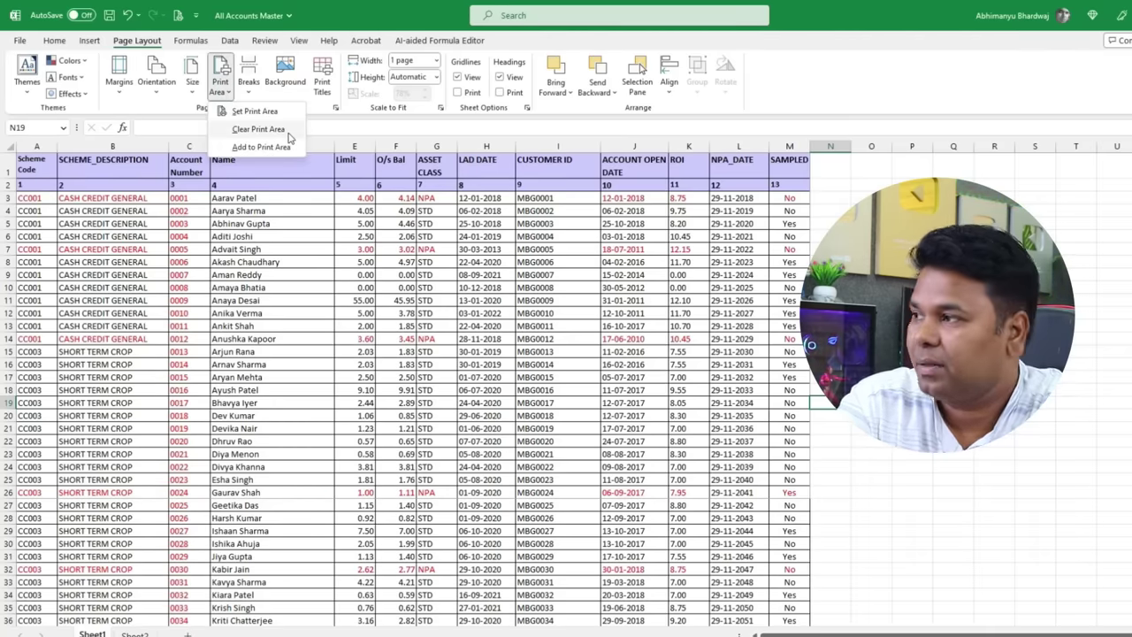
{"action": "left_click", "coordinate": [288, 133]}
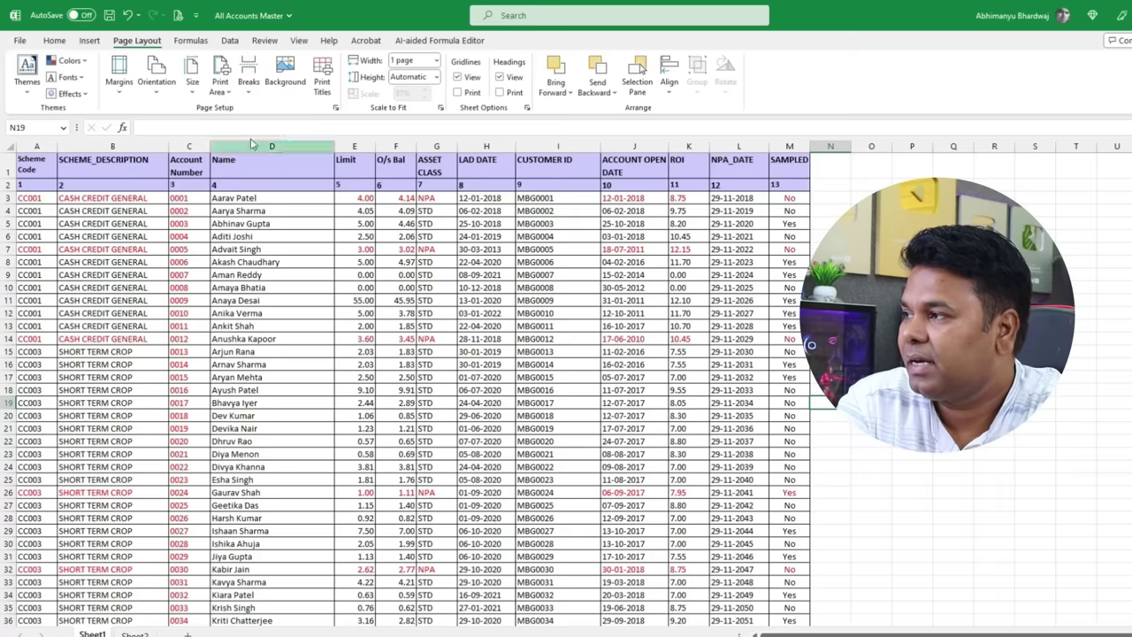
{"action": "left_click", "coordinate": [177, 15]}
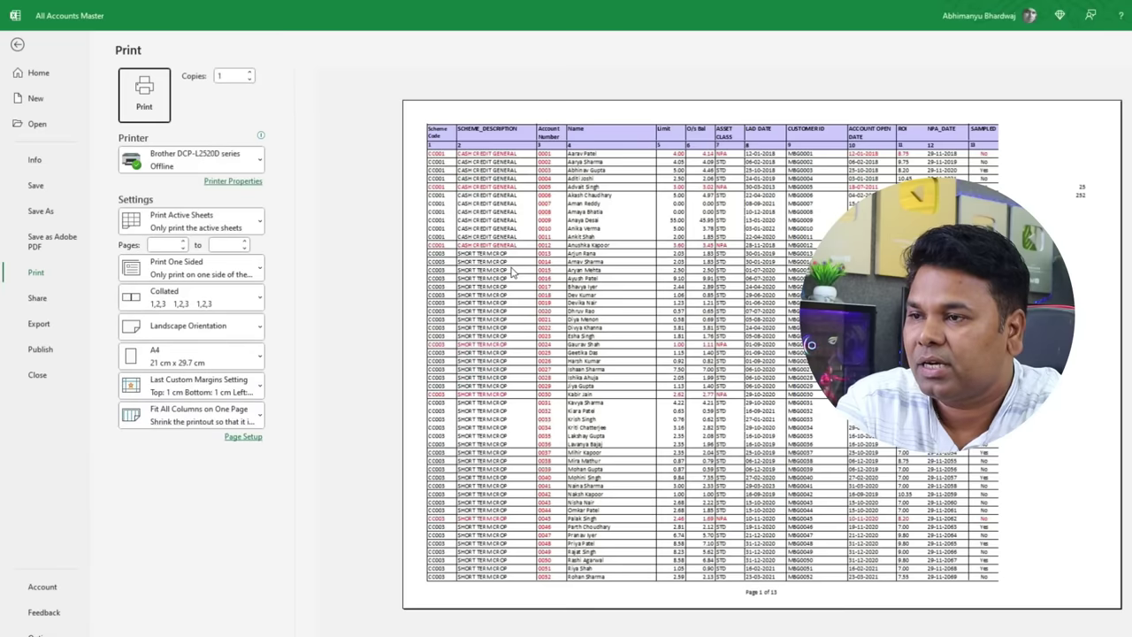
{"action": "scroll", "coordinate": [511, 273], "scroll_direction": "up", "scroll_amount": 1}
{"action": "scroll", "coordinate": [511, 272], "scroll_direction": "up", "scroll_amount": 1}
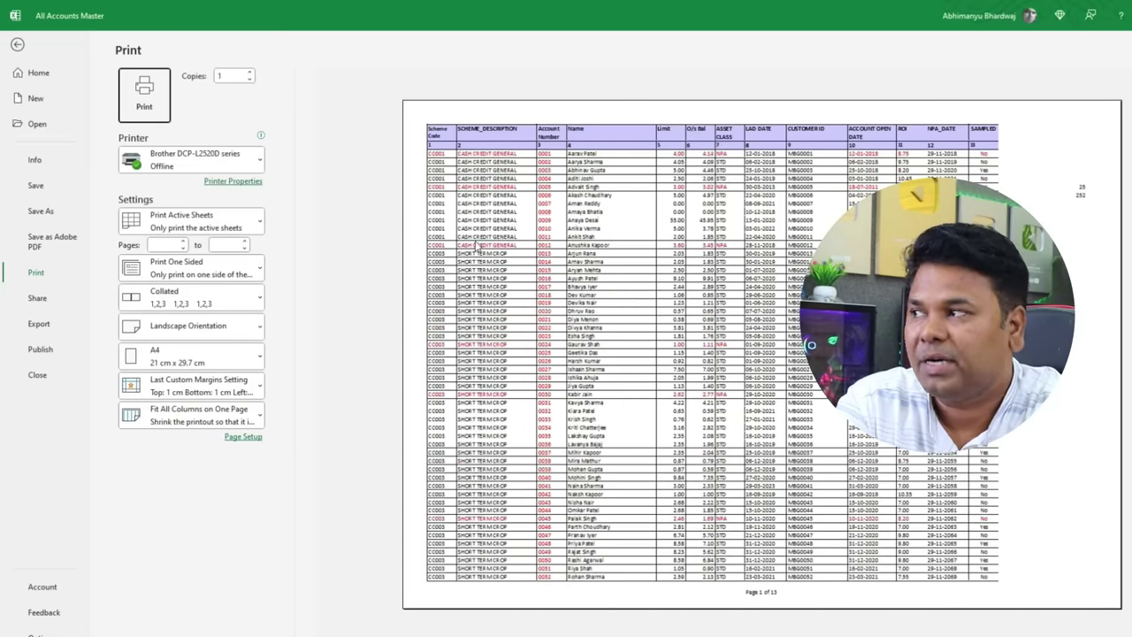
{"action": "left_click", "coordinate": [20, 46]}
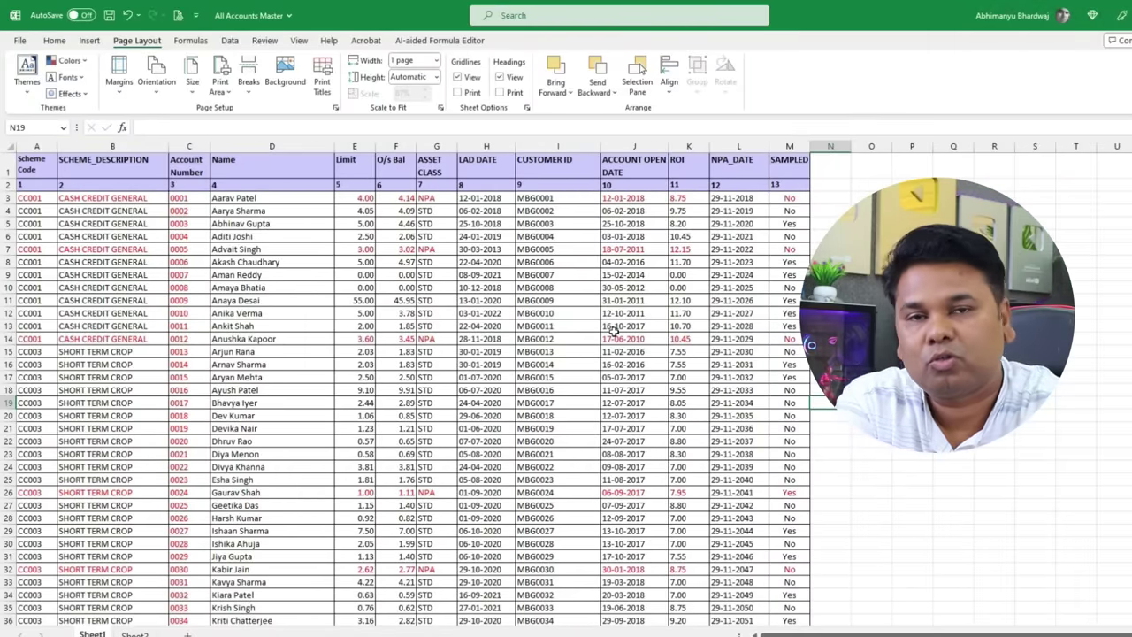
- Select a long block of account rows across columns A–M and preview it with Print Selection, spanning 8 pages
{"action": "mouse_move", "coordinate": [775, 177]}
{"action": "left_mouse_down"}
{"action": "mouse_move", "coordinate": [26, 624]}
{"action": "mouse_move", "coordinate": [27, 521]}
{"action": "mouse_move", "coordinate": [9, 531]}
{"action": "left_mouse_up"}
{"action": "scroll", "coordinate": [88, 484], "scroll_direction": "up", "scroll_amount": 10}
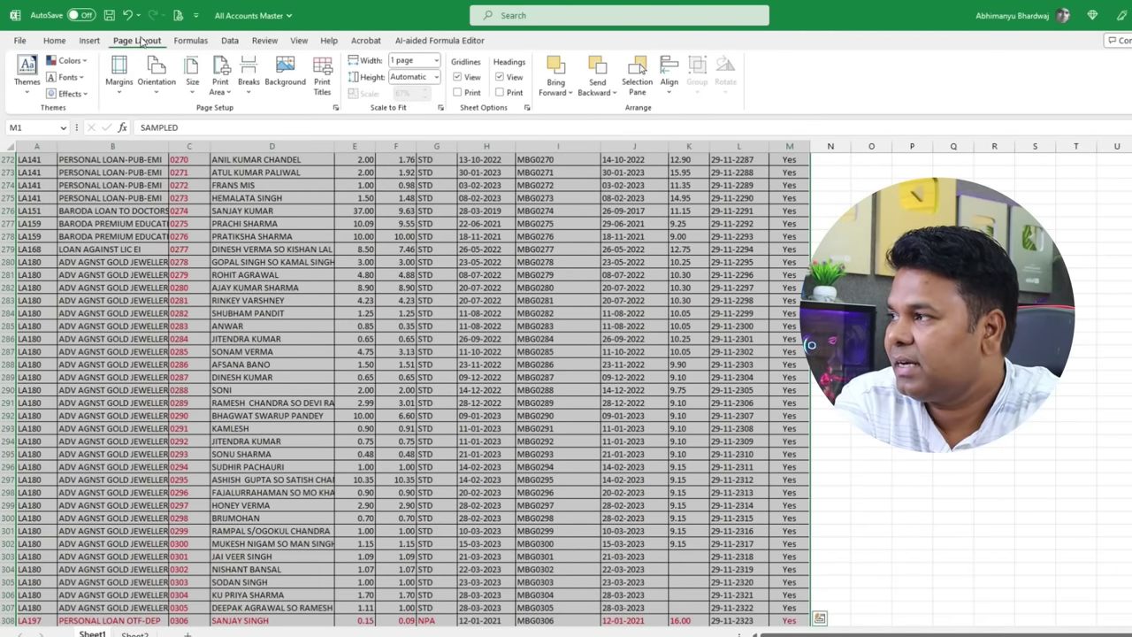
{"action": "left_click", "coordinate": [177, 16]}
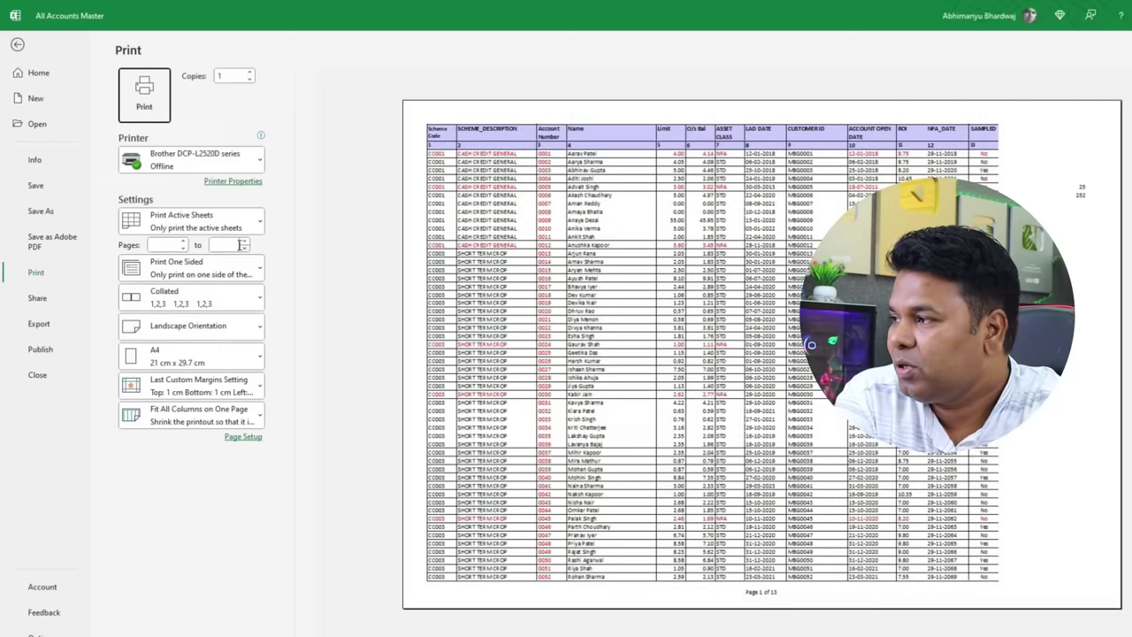
{"action": "left_click", "coordinate": [257, 224]}
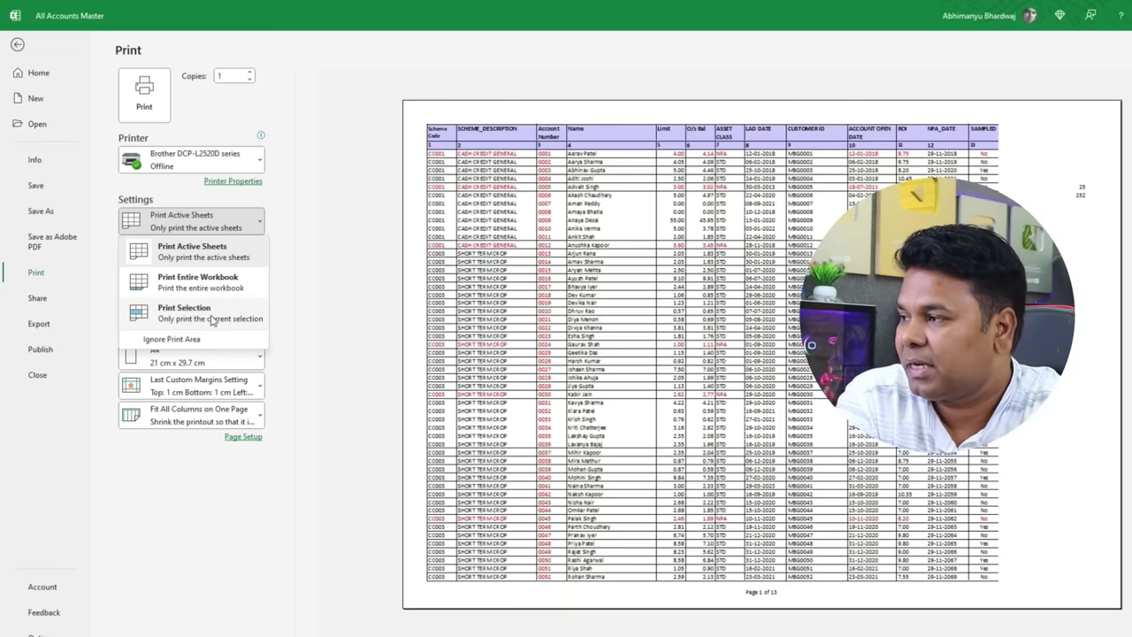
{"action": "left_click", "coordinate": [213, 320]}
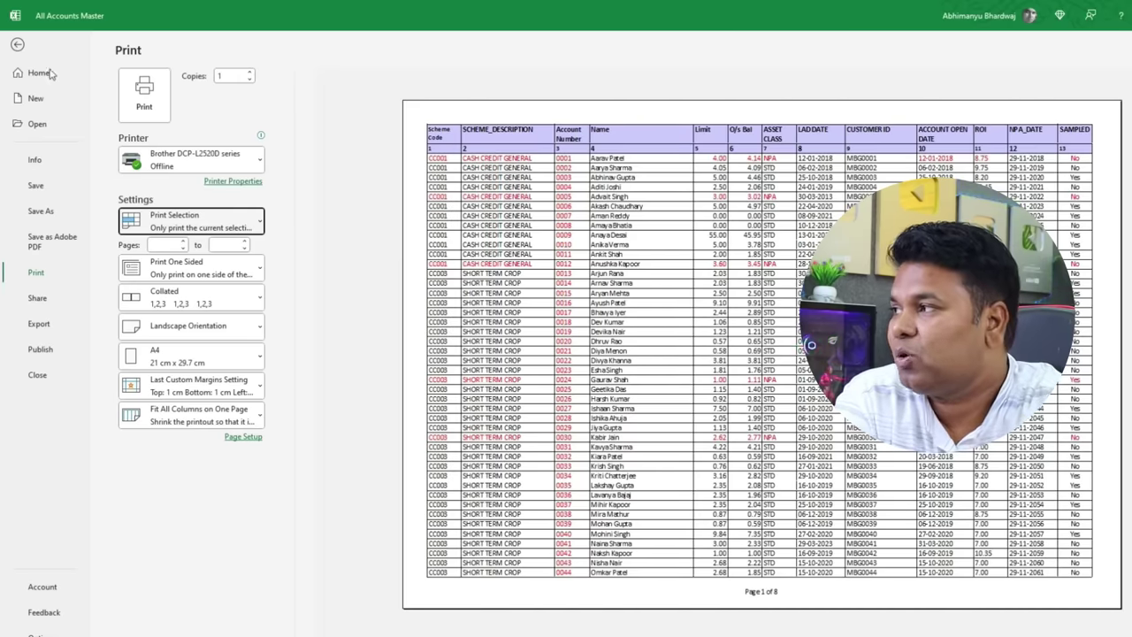
- Back on the sheet, select A1:M10, covering the header rows and accounts 0001–0008
{"action": "left_click", "coordinate": [17, 46]}
{"action": "scroll", "coordinate": [547, 367], "scroll_direction": "up", "scroll_amount": 15}
{"action": "scroll", "coordinate": [547, 367], "scroll_direction": "up", "scroll_amount": 15}
{"action": "scroll", "coordinate": [547, 367], "scroll_direction": "up", "scroll_amount": 15}
{"action": "scroll", "coordinate": [547, 367], "scroll_direction": "up", "scroll_amount": 15}
{"action": "scroll", "coordinate": [547, 367], "scroll_direction": "up", "scroll_amount": 13}
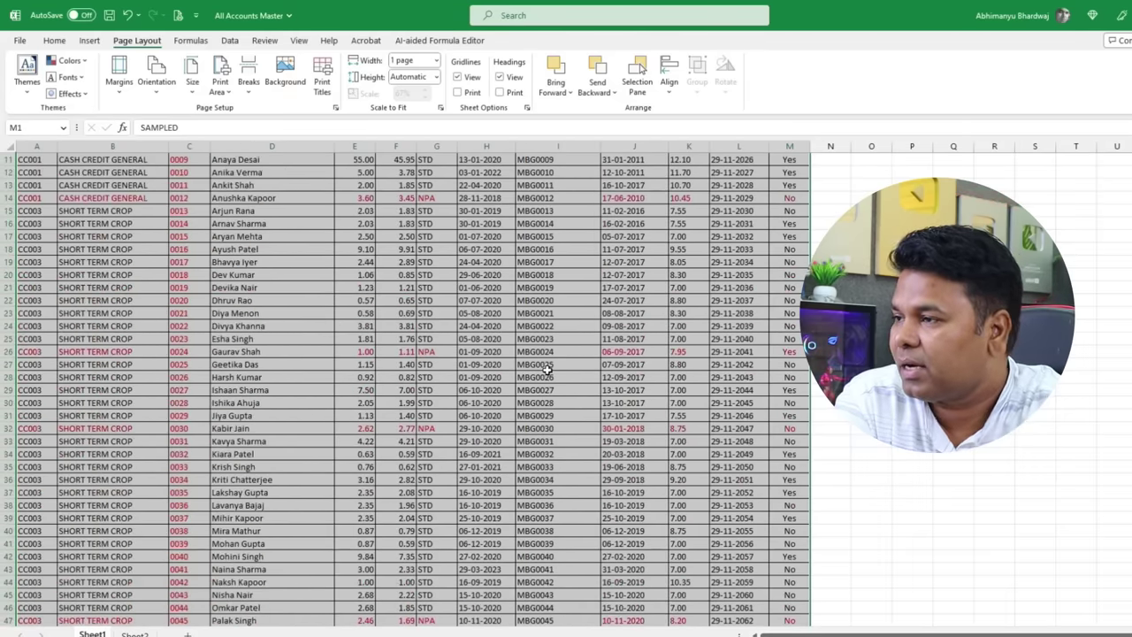
{"action": "scroll", "coordinate": [548, 367], "scroll_direction": "up", "scroll_amount": 6}
{"action": "left_click", "coordinate": [85, 199]}
{"action": "mouse_move", "coordinate": [31, 164]}
{"action": "left_mouse_down"}
{"action": "mouse_move", "coordinate": [113, 256]}
{"action": "mouse_move", "coordinate": [774, 303]}
{"action": "mouse_move", "coordinate": [776, 288]}
{"action": "left_mouse_up"}
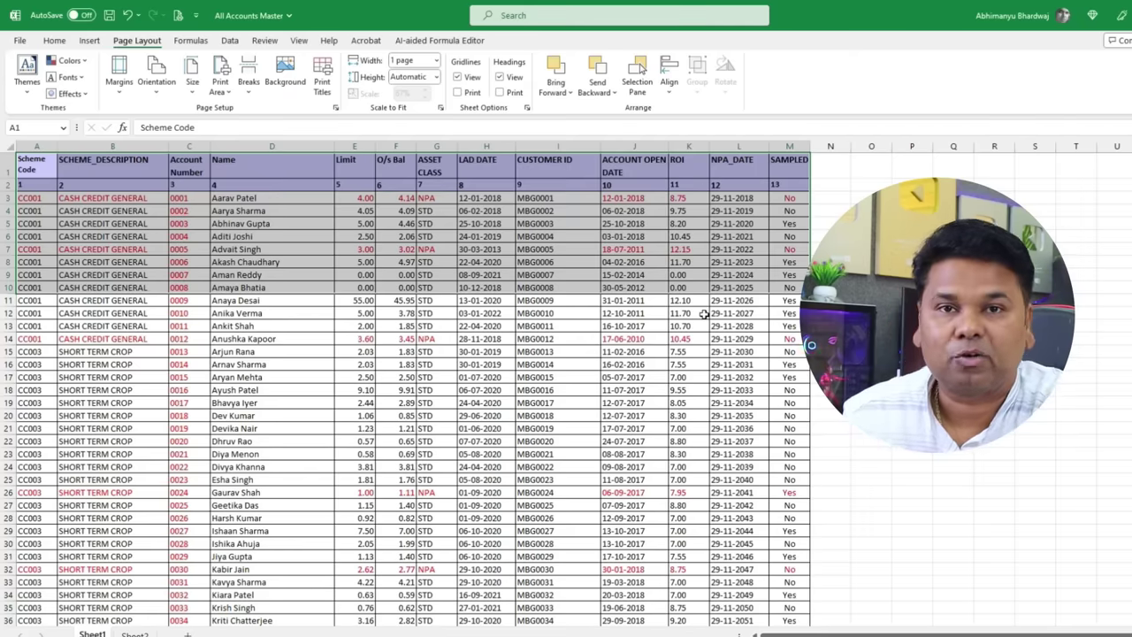
- Preview the selection as a single page (Page 1 of 1), then return to the worksheet
{"action": "key", "text": "ctrl+p"}
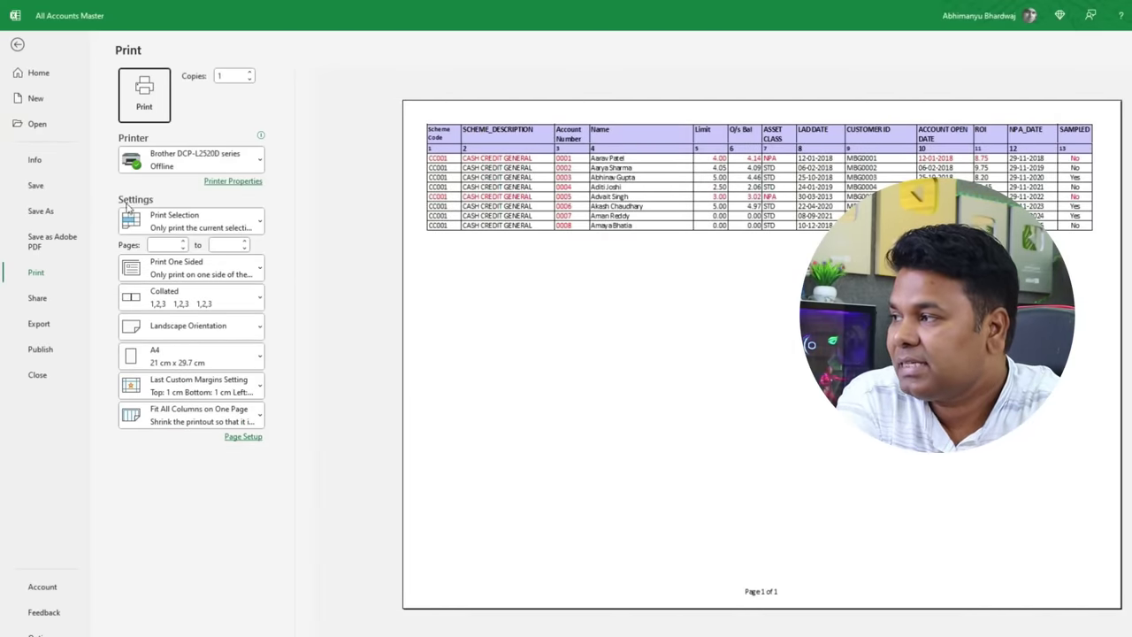
{"action": "left_click", "coordinate": [233, 227]}
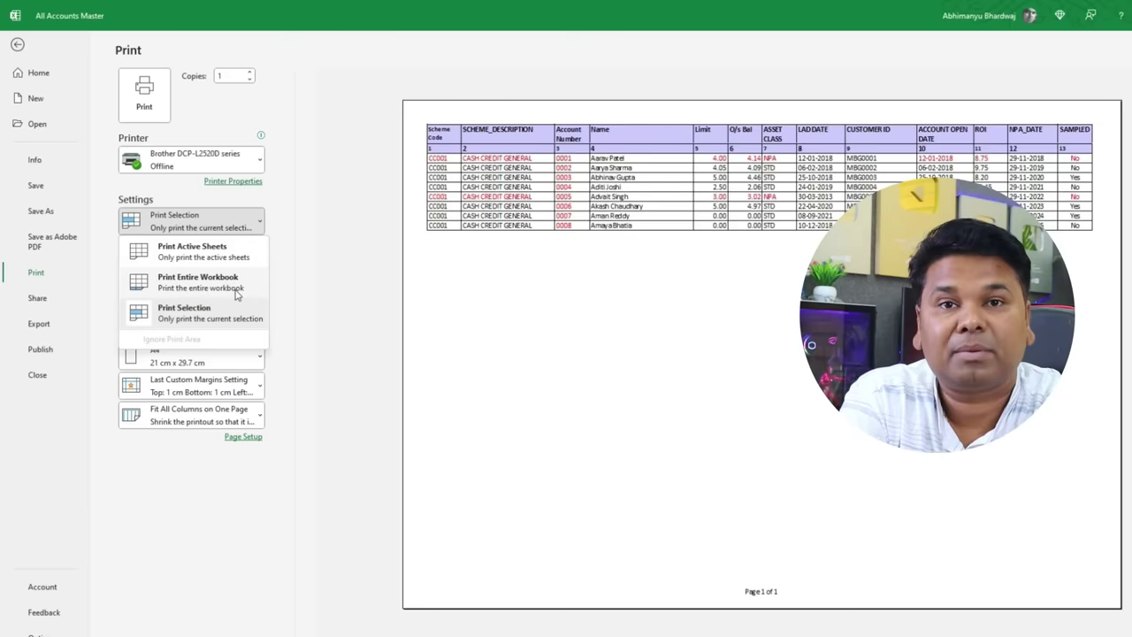
{"action": "left_click", "coordinate": [17, 44]}
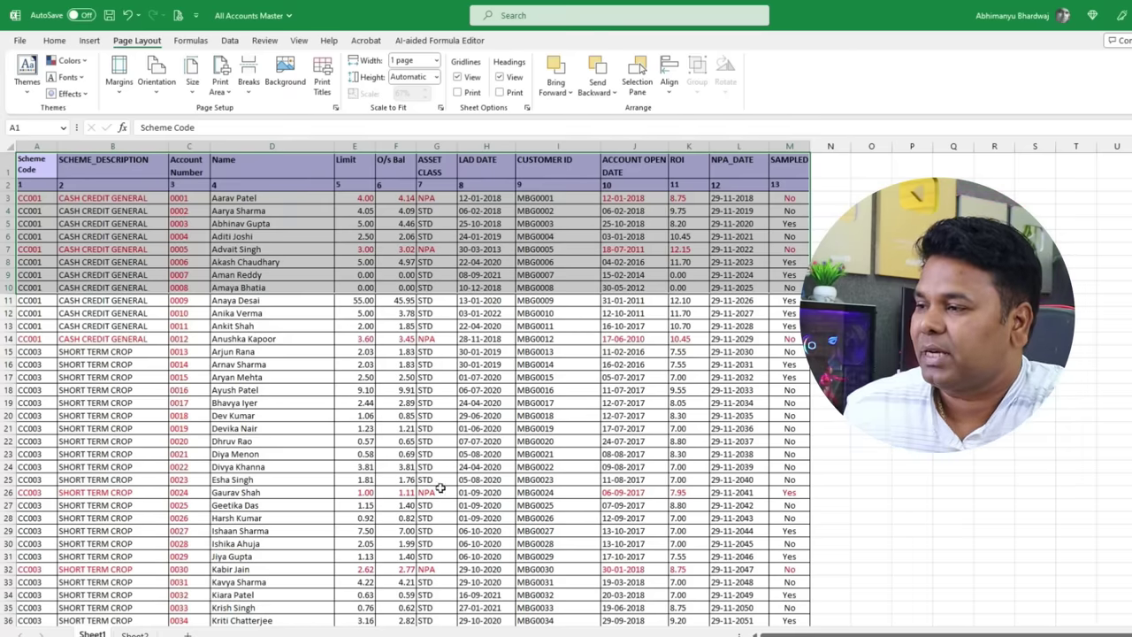
- With cell I19 selected, switch the print preview to Print Entire Workbook, showing 16 pages
{"action": "left_click", "coordinate": [545, 402]}
{"action": "key", "text": "ctrl+p"}
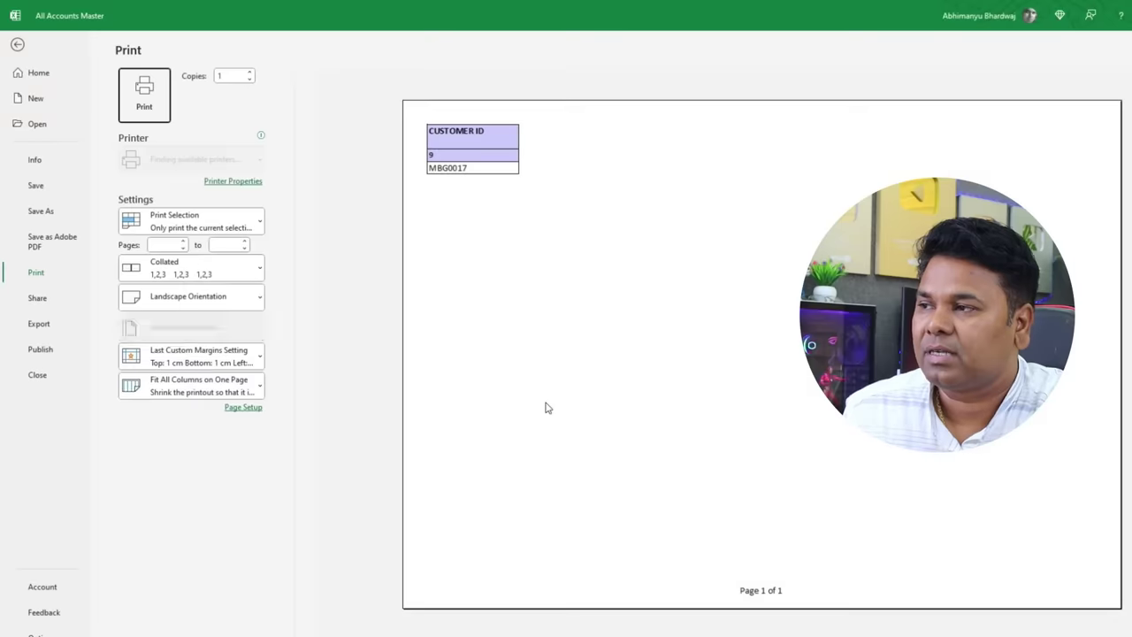
{"action": "left_click", "coordinate": [244, 225]}
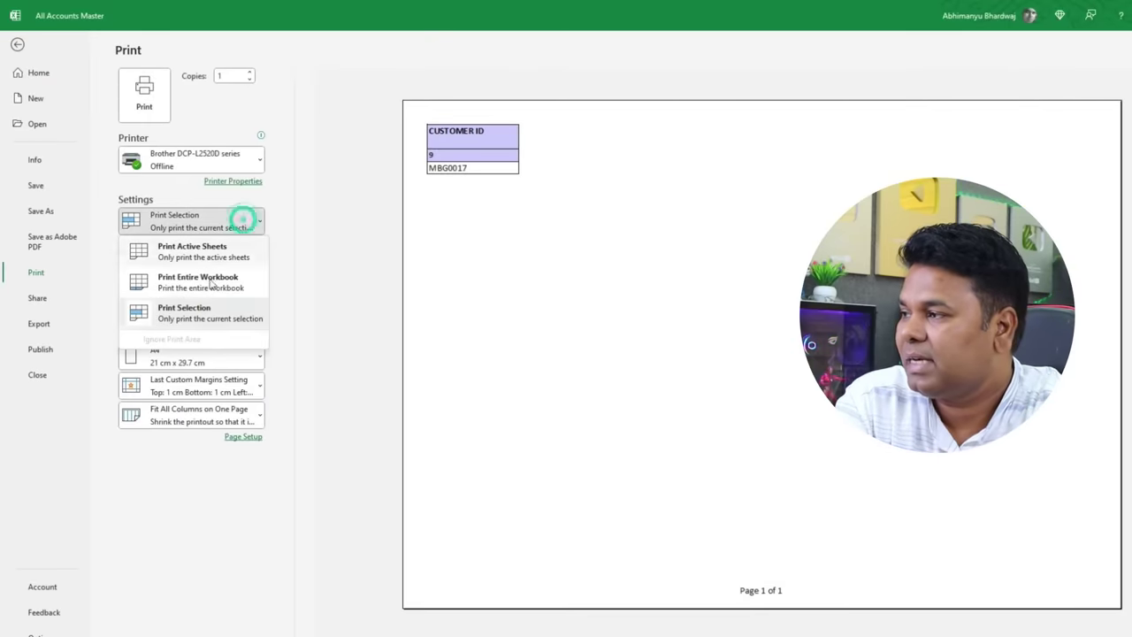
{"action": "left_click", "coordinate": [227, 280]}
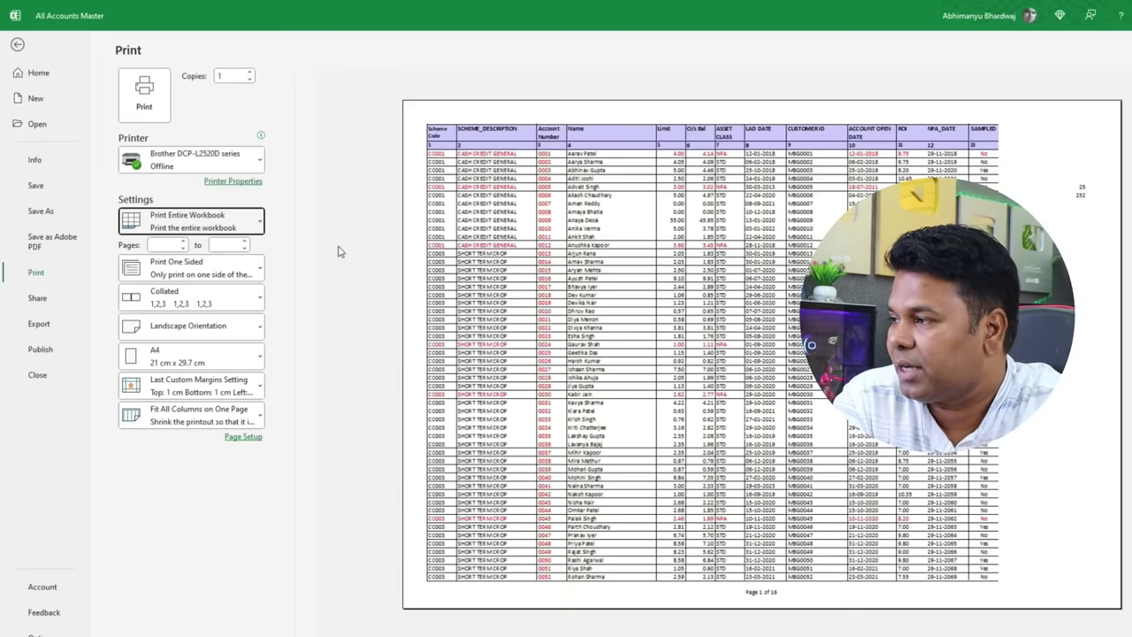
{"action": "left_click", "coordinate": [17, 45]}
{"action": "left_click", "coordinate": [221, 88]}
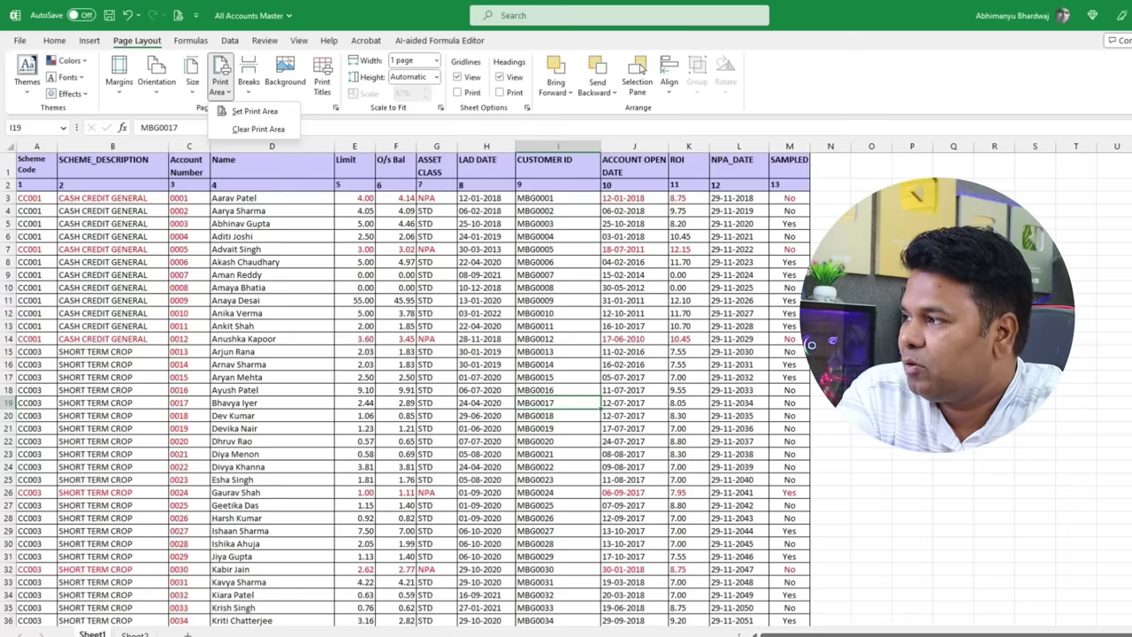
- Set the print area to A1:M7 and A14:M19, accounts 0001–0005 and 0012–0017, previewed as 2 pages
{"action": "left_click", "coordinate": [48, 168]}
{"action": "mouse_move", "coordinate": [31, 166]}
{"action": "left_mouse_down"}
{"action": "mouse_move", "coordinate": [774, 261]}
{"action": "mouse_move", "coordinate": [756, 251]}
{"action": "left_mouse_up"}
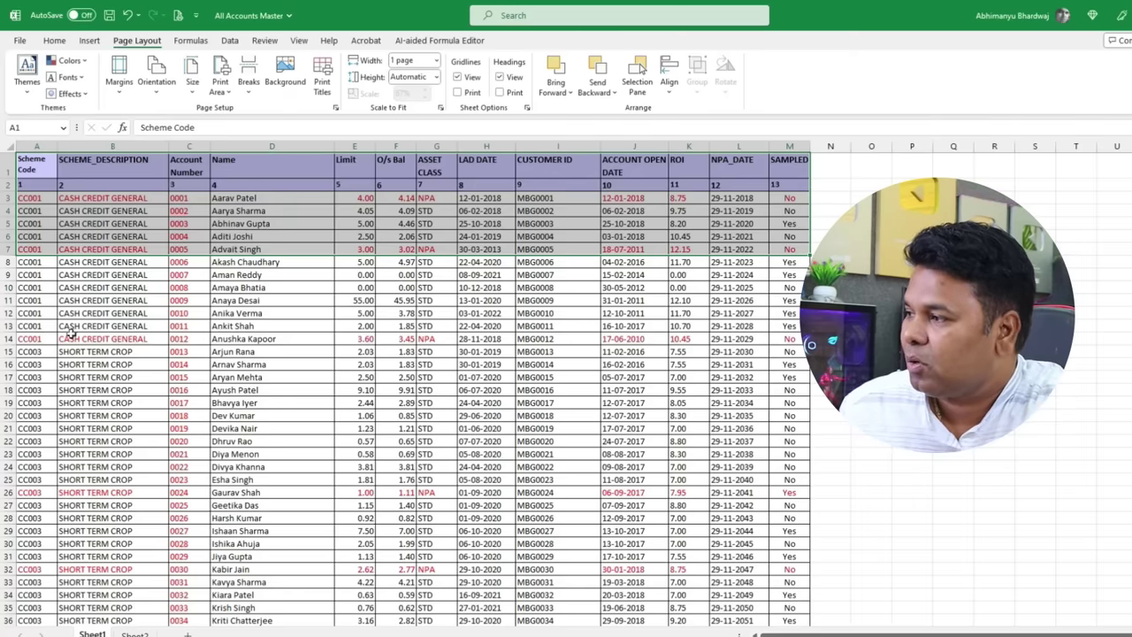
{"action": "mouse_move", "coordinate": [27, 339]}
{"action": "left_mouse_down"}
{"action": "mouse_move", "coordinate": [605, 453]}
{"action": "mouse_move", "coordinate": [788, 389]}
{"action": "mouse_move", "coordinate": [789, 402]}
{"action": "left_mouse_up"}
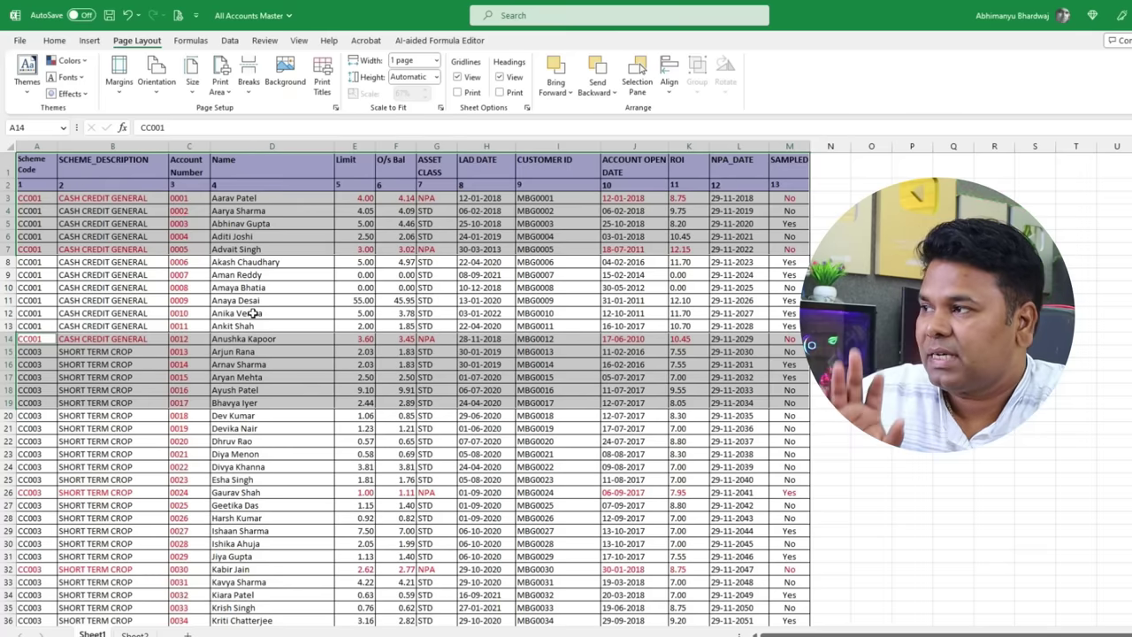
{"action": "left_click", "coordinate": [221, 86]}
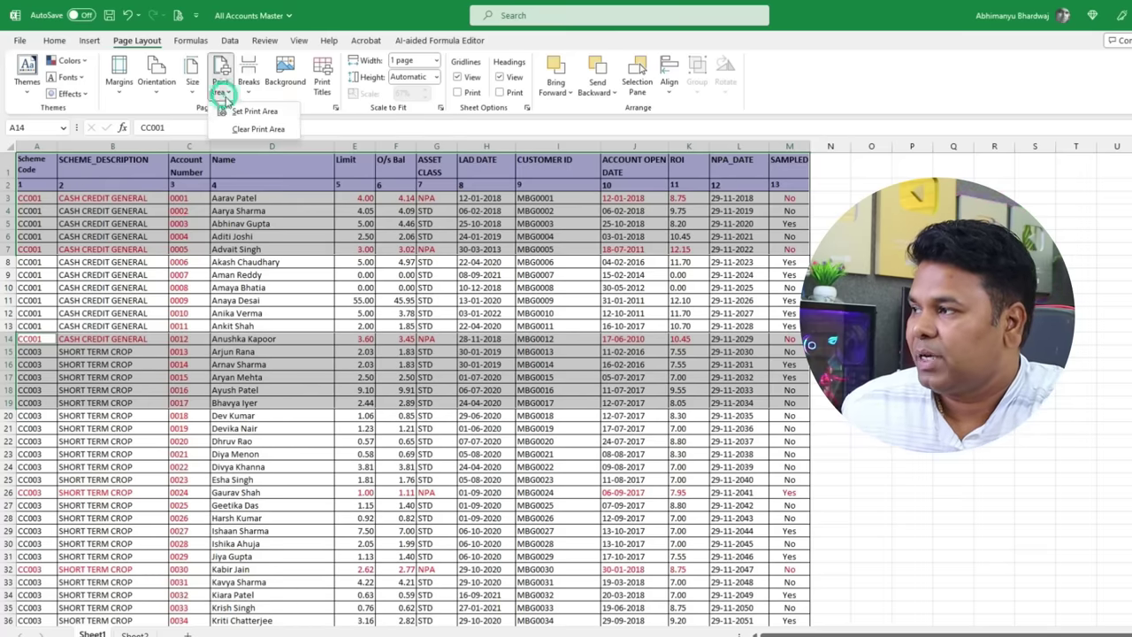
{"action": "left_click", "coordinate": [248, 112]}
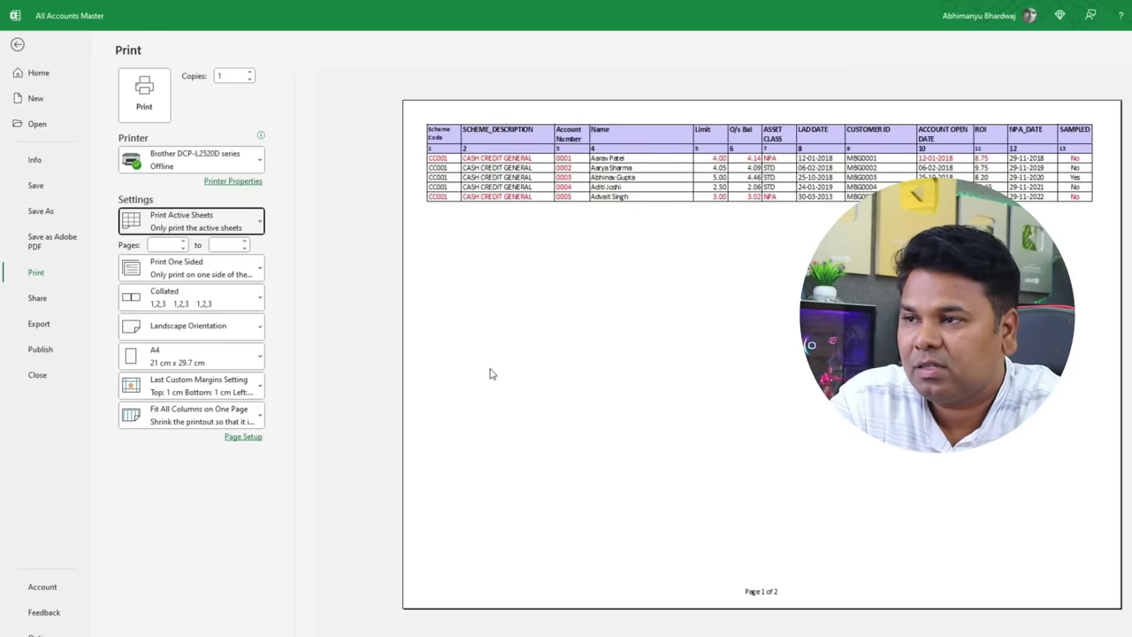
{"action": "scroll", "coordinate": [492, 373], "scroll_direction": "down", "scroll_amount": 1}
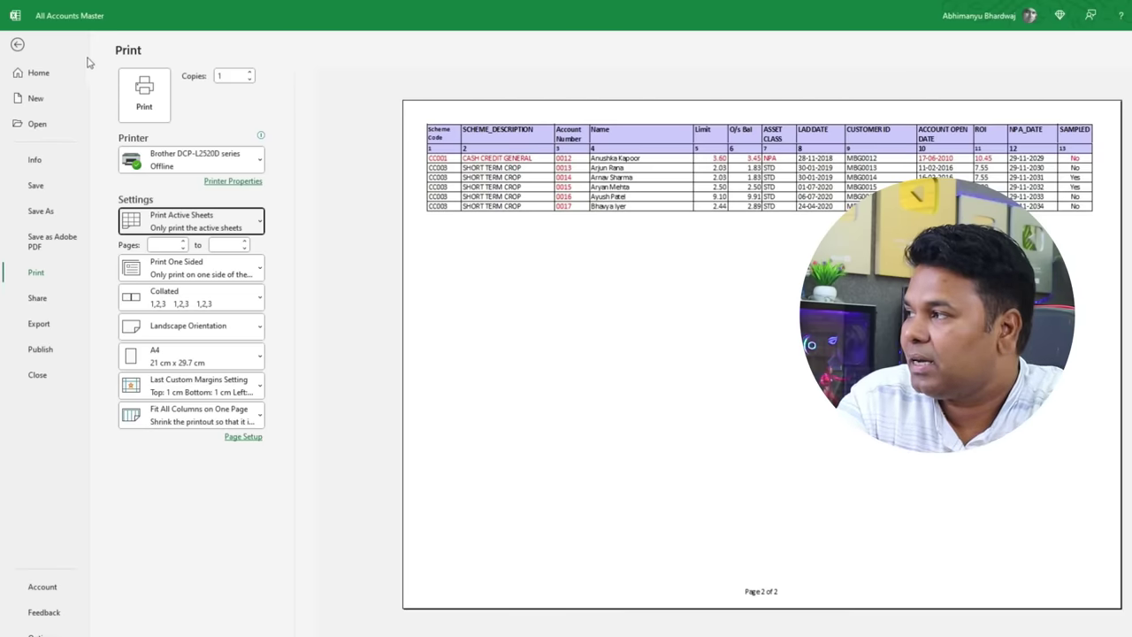
{"action": "left_click", "coordinate": [17, 47]}
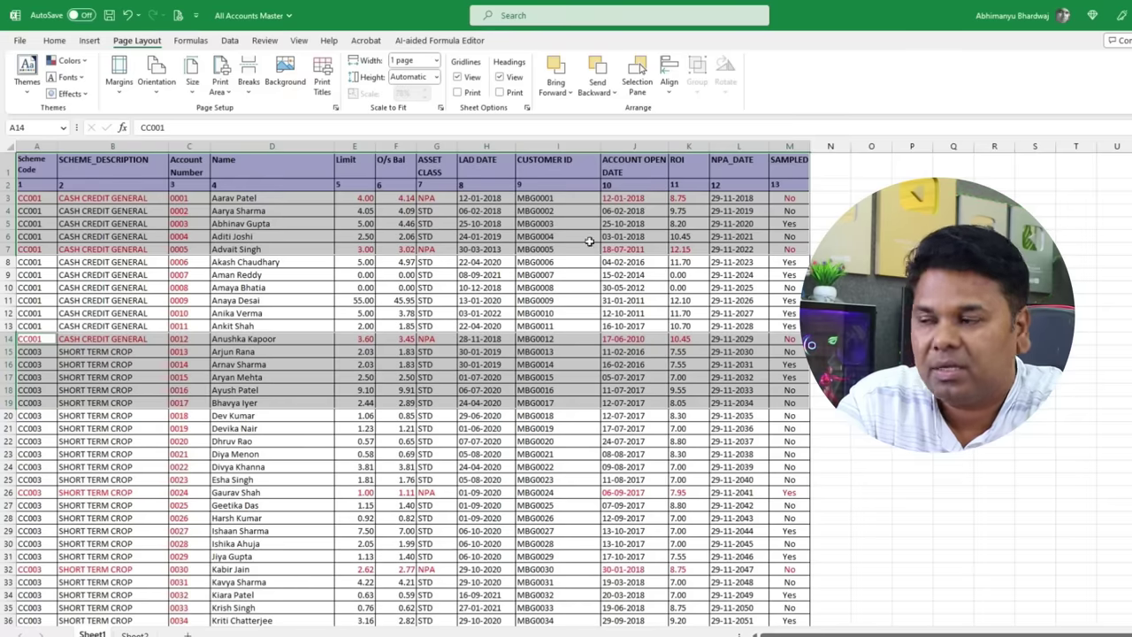